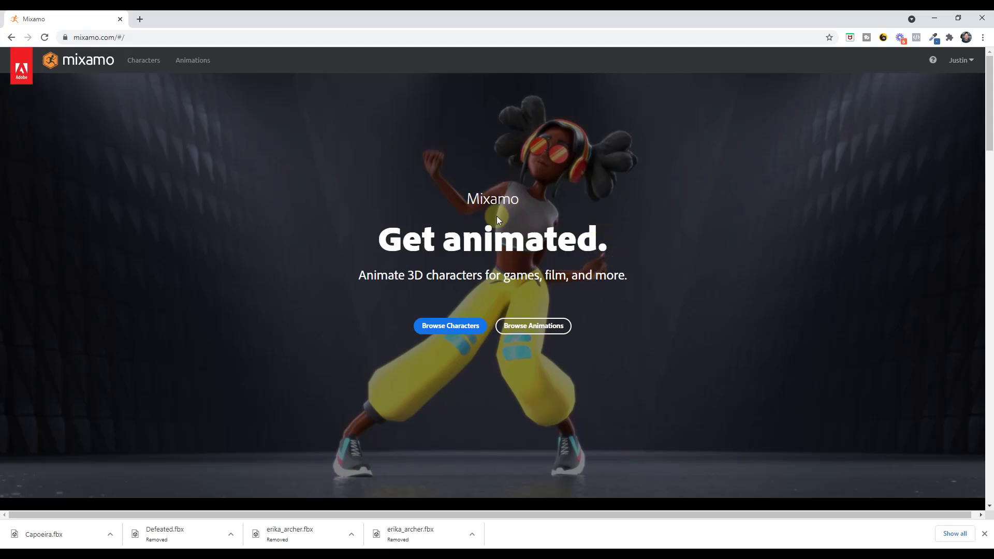
Go to Mixamo's Characters browser and scroll through the character grid.
scroll(520, 252, down, 2)
scroll(531, 247, up, 3)
click(151, 61)
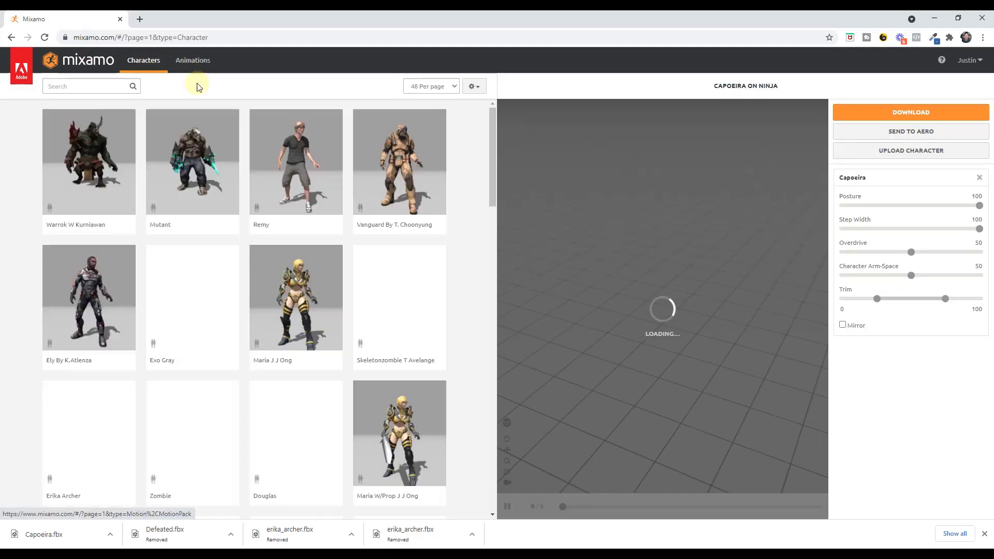
scroll(356, 275, down, 5)
scroll(359, 279, down, 15)
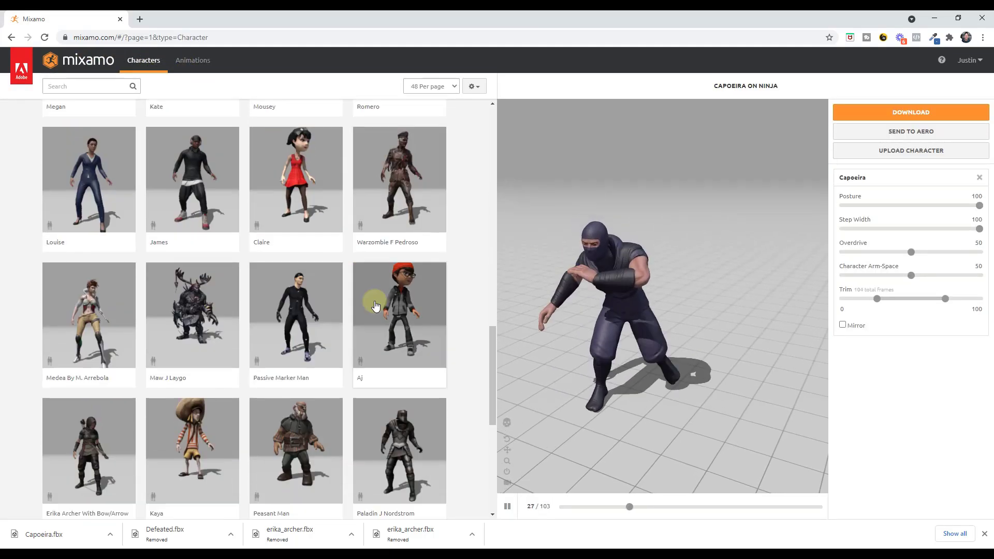
scroll(412, 331, up, 10)
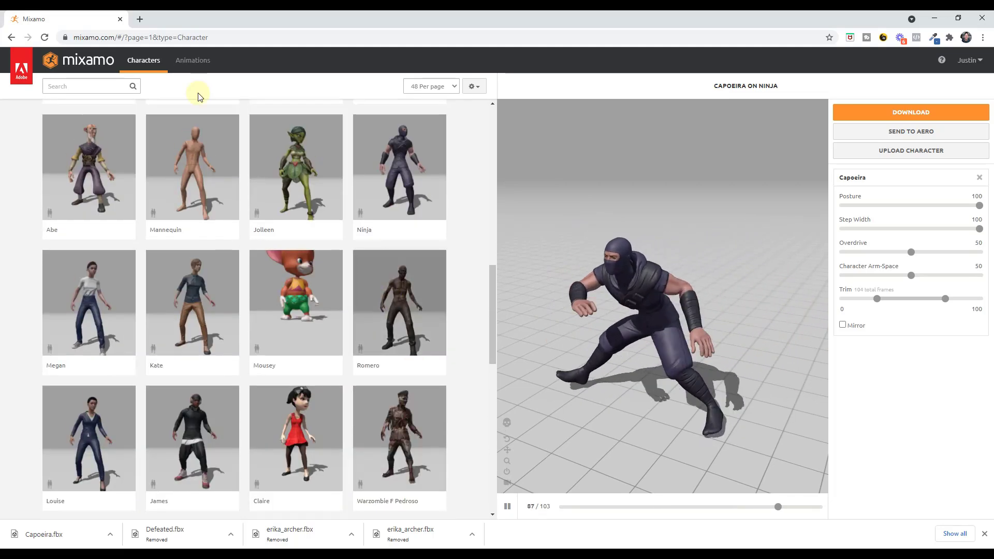
Look through the Animations library, then return to the Characters list.
click(188, 62)
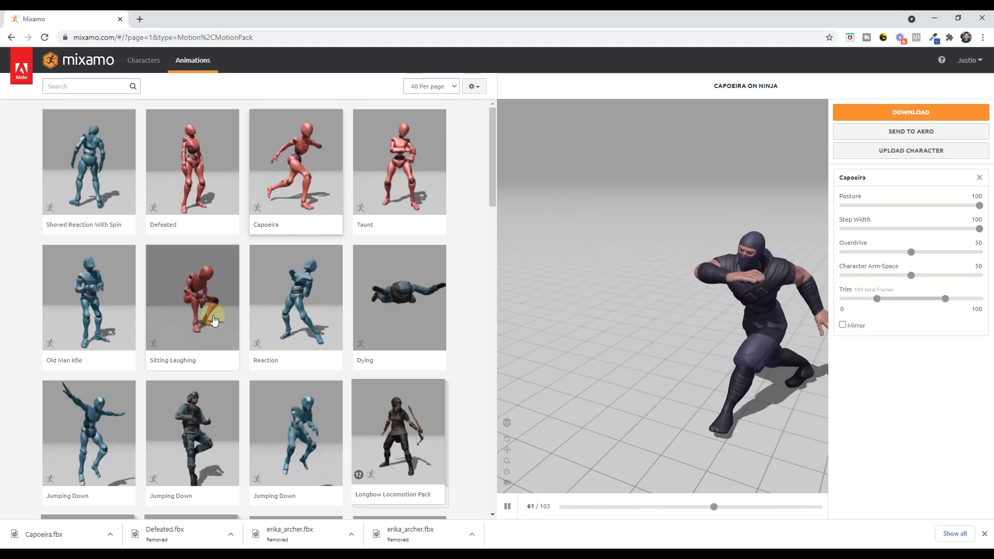
scroll(466, 265, down, 5)
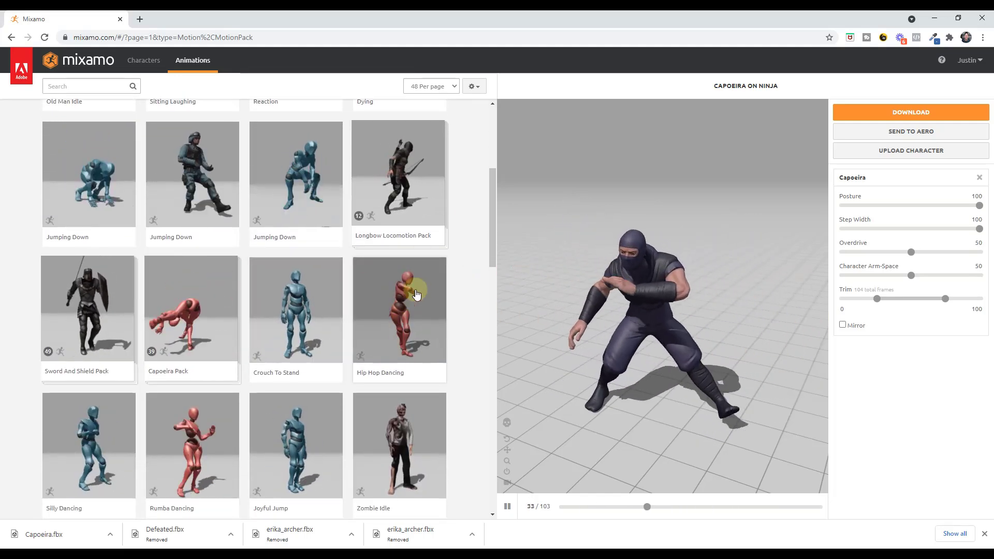
scroll(362, 233, up, 5)
click(143, 60)
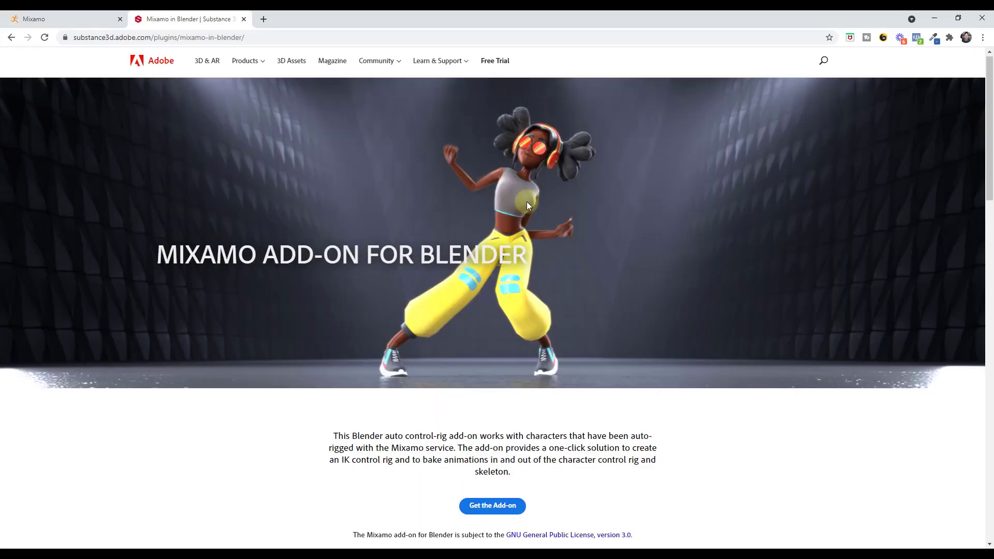
Scroll through and read the Mixamo Add-on for Blender page.
scroll(514, 209, down, 5)
scroll(428, 205, down, 2)
scroll(428, 197, up, 7)
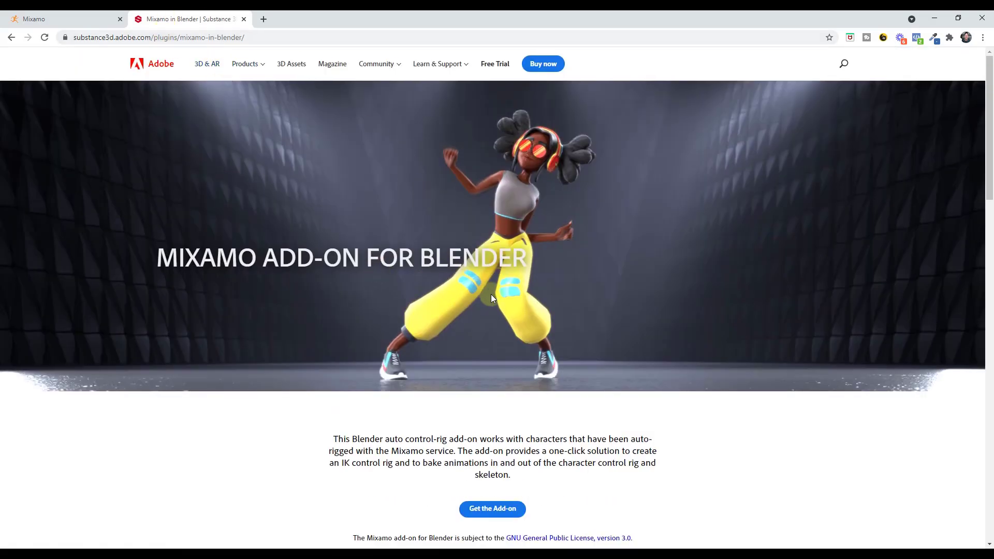
scroll(492, 299, down, 5)
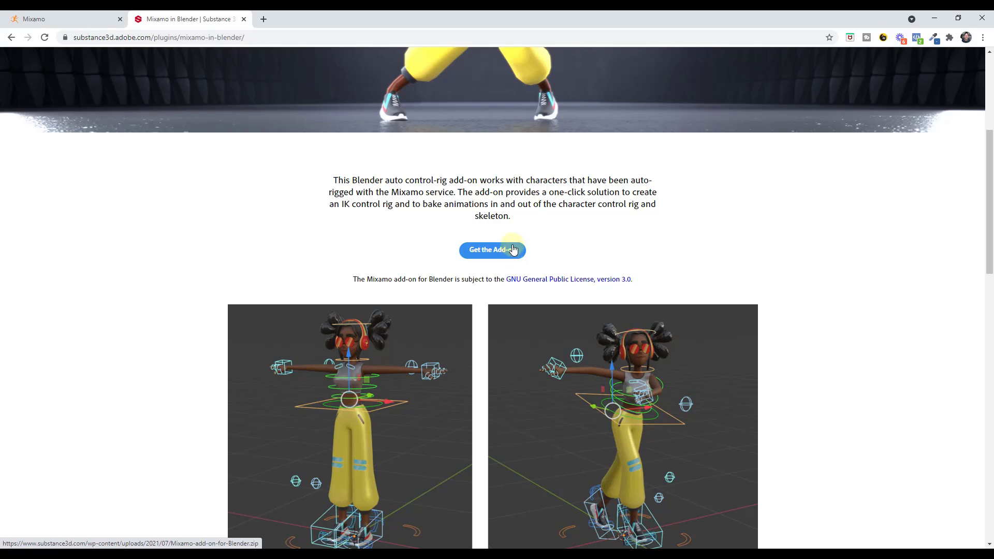
scroll(359, 227, down, 10)
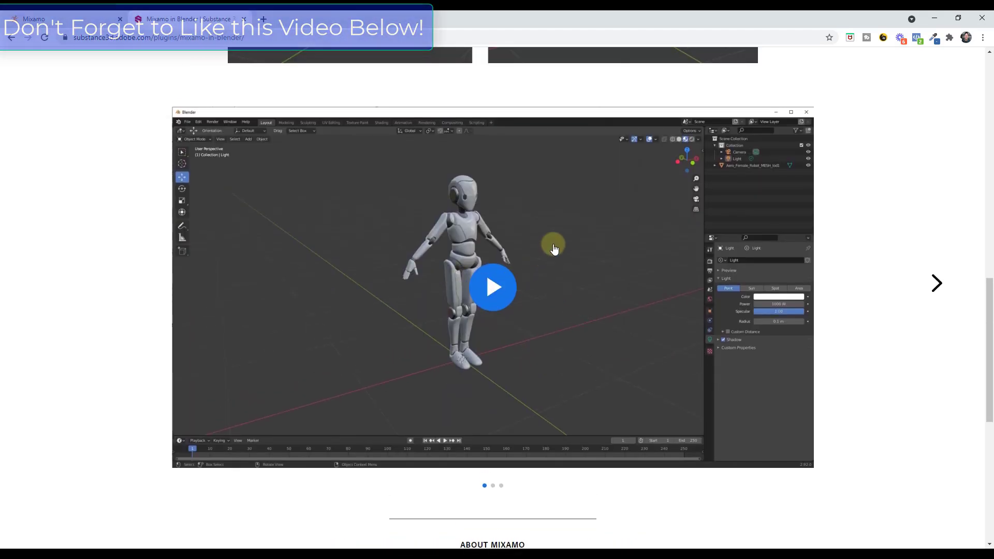
scroll(552, 244, up, 9)
In Blender Preferences, confirm the Animation: Mixamo Rig add-on is enabled and show its Mixamo sidebar panel.
key(alt+Tab)
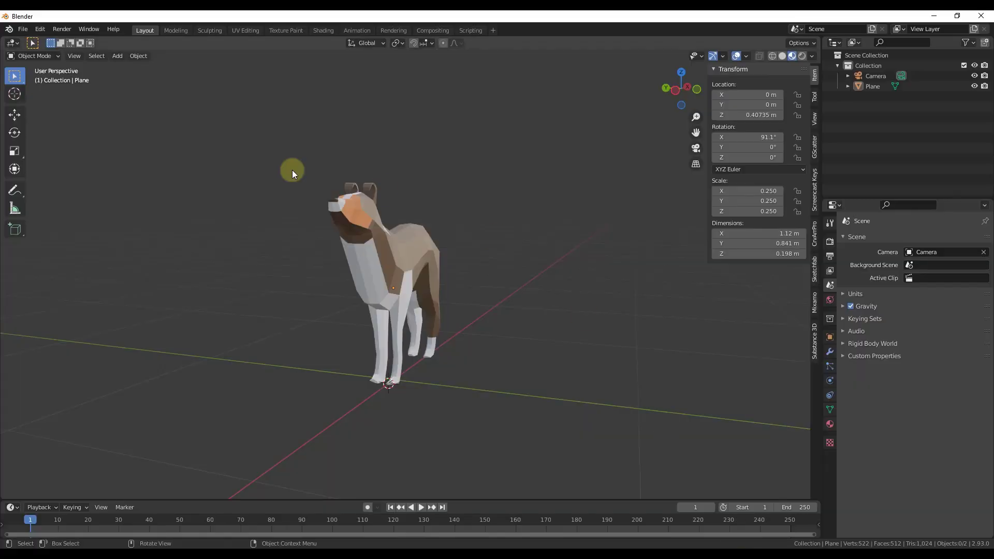
click(40, 29)
click(75, 179)
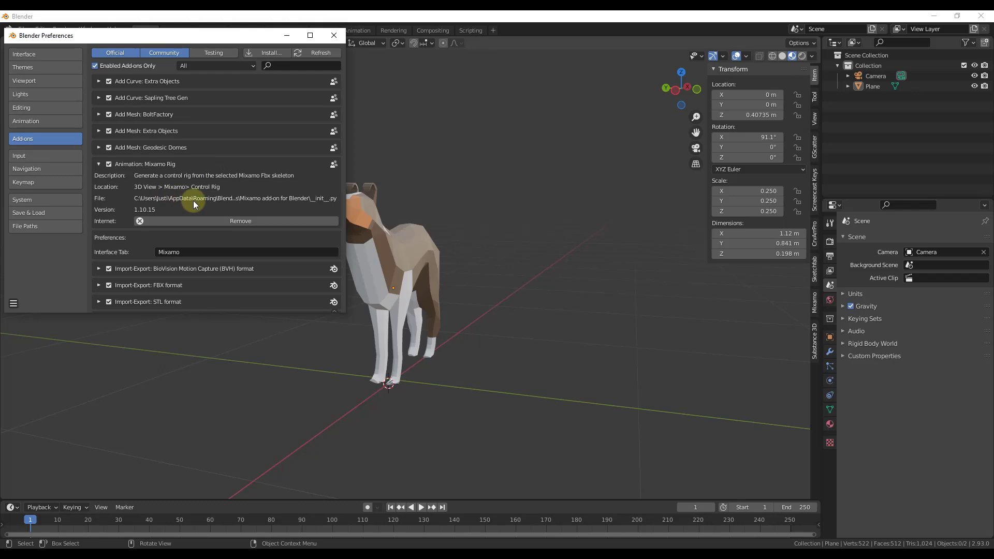
click(815, 306)
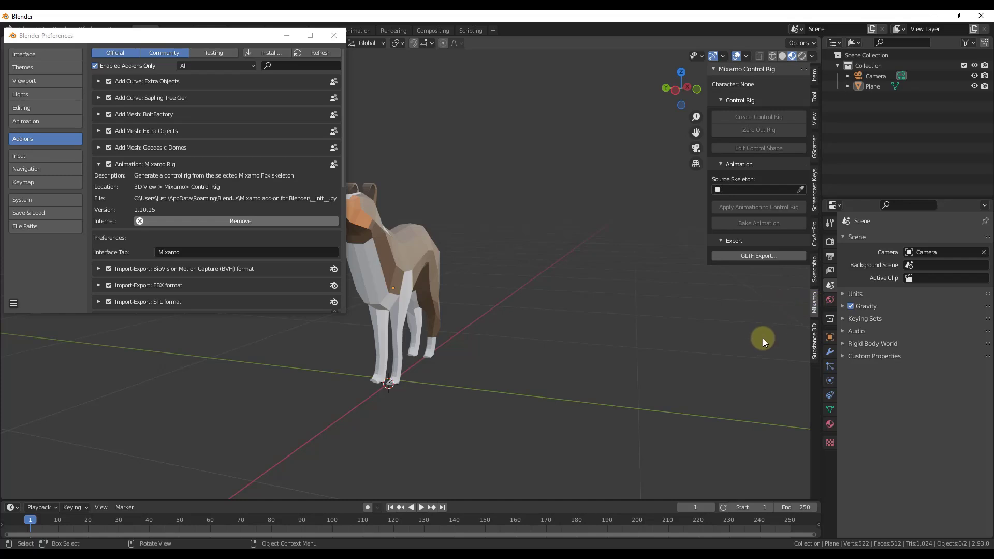
click(334, 35)
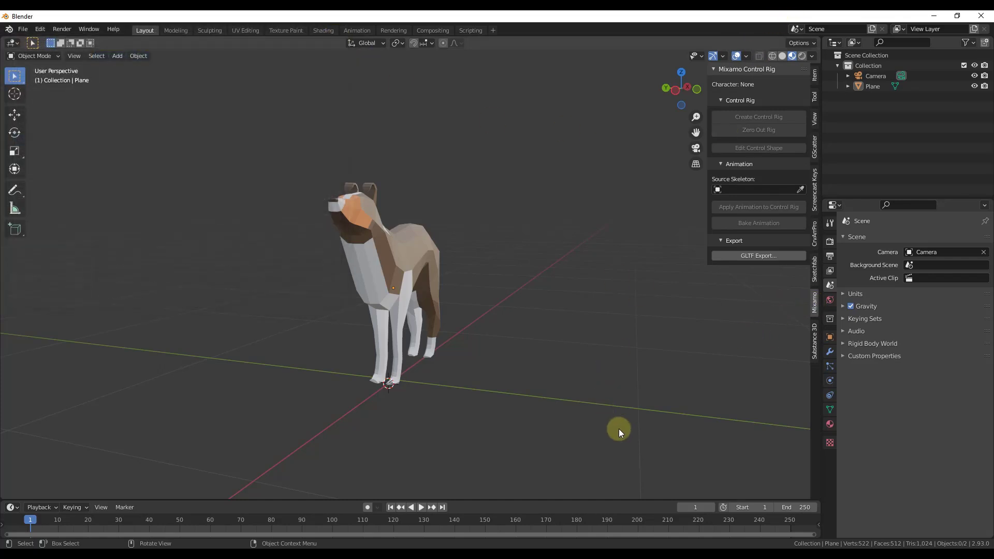
Switch the Mixamo character to the Ninja.
click(706, 554)
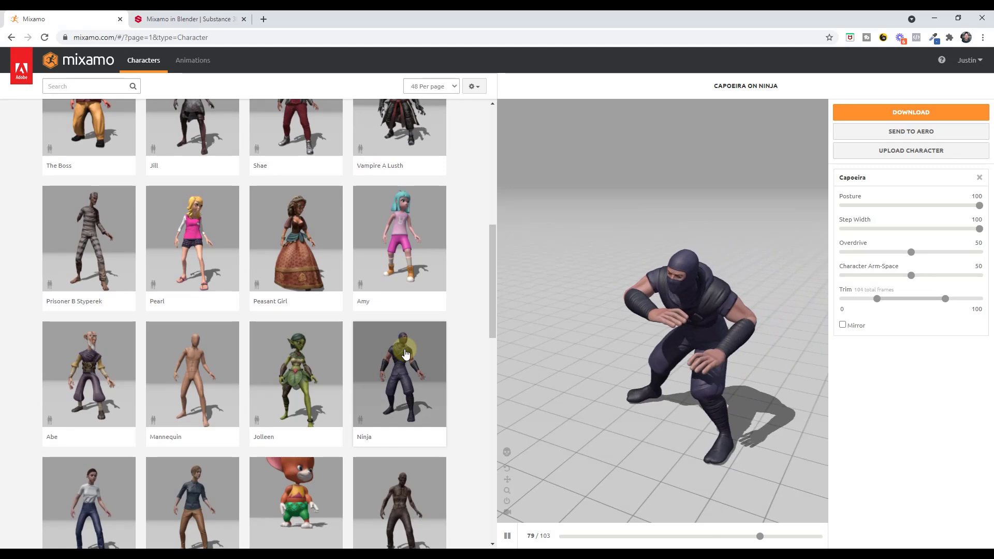
click(405, 353)
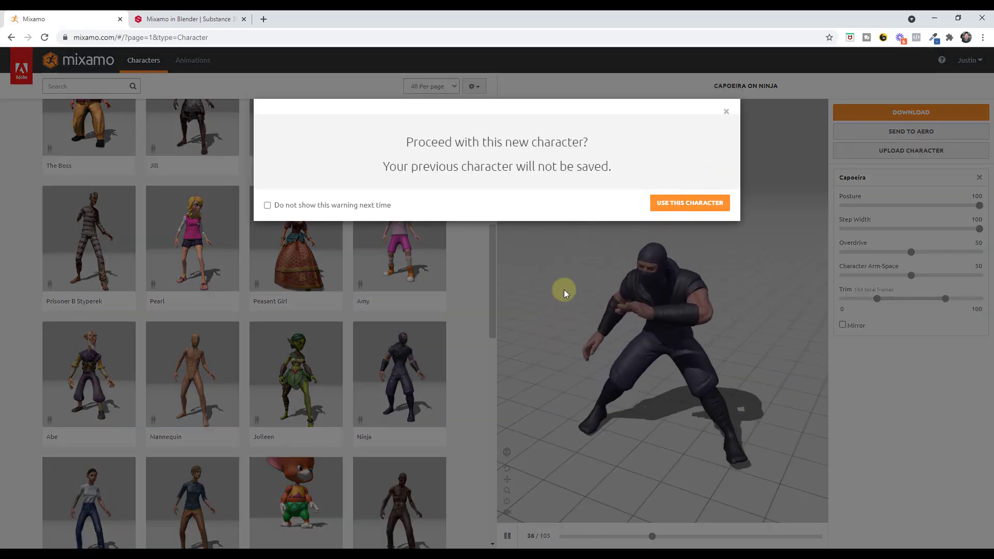
click(689, 203)
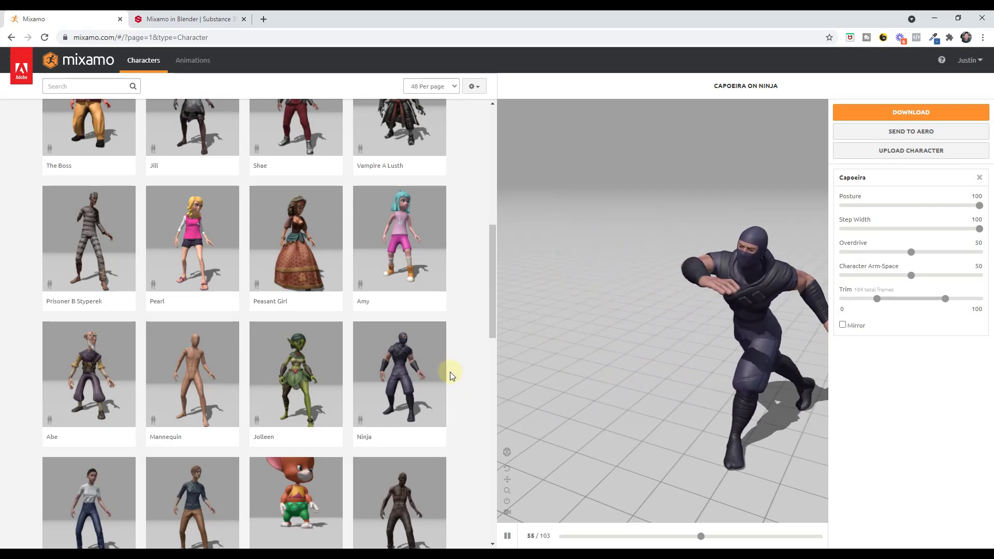
Preview the Defeated animation on the Ninja and bring up its Download Settings.
click(195, 61)
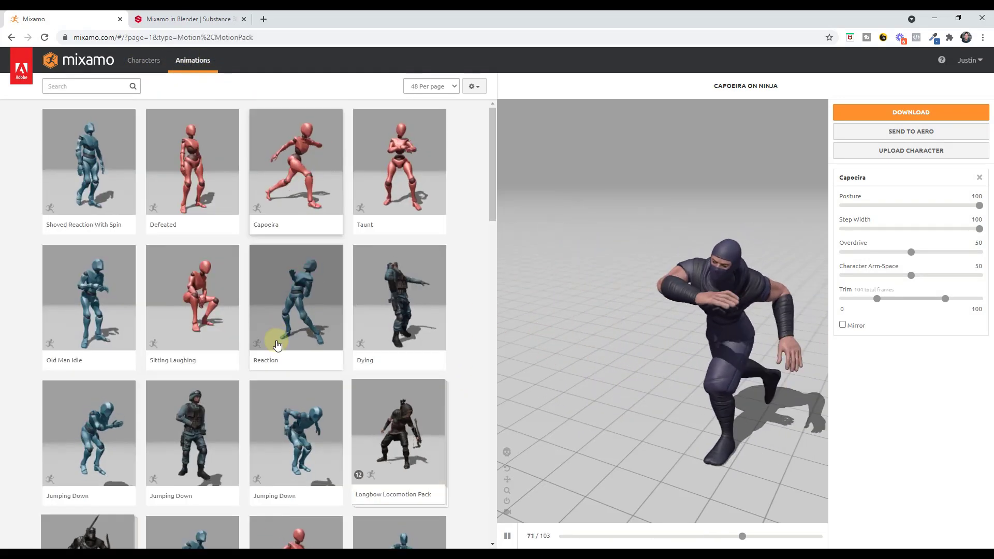
click(202, 172)
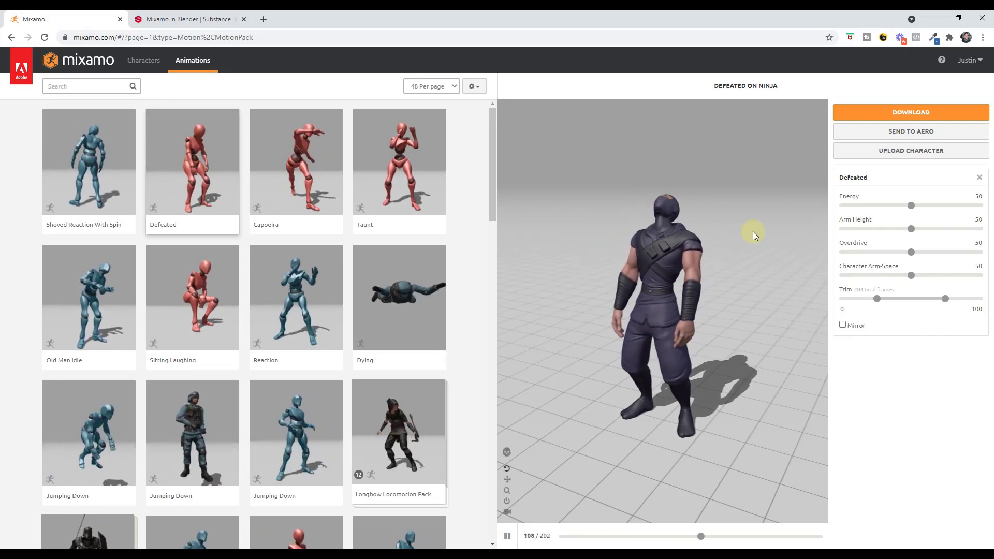
click(897, 116)
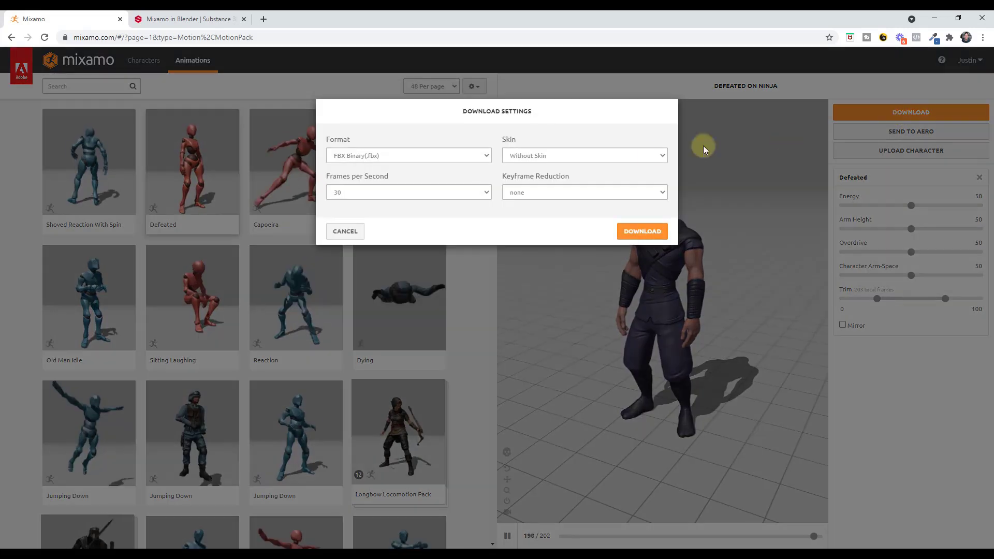
Download the Defeated animation as FBX Binary, With Skin.
click(382, 156)
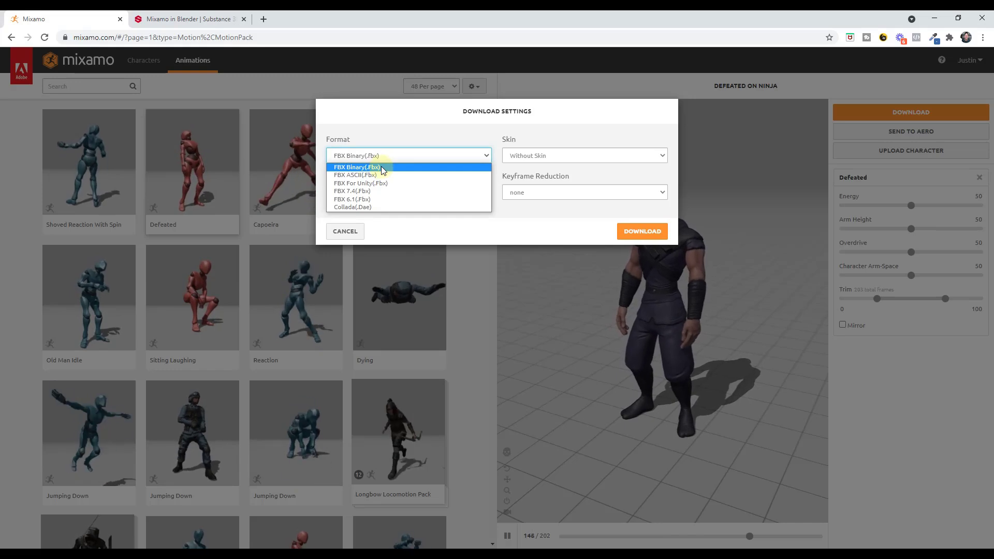
click(381, 166)
click(554, 155)
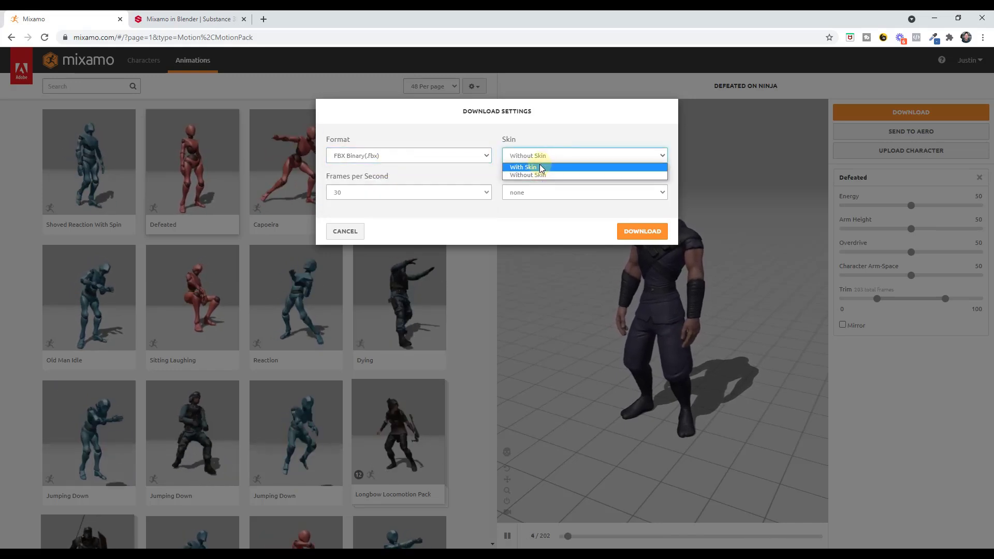
click(539, 166)
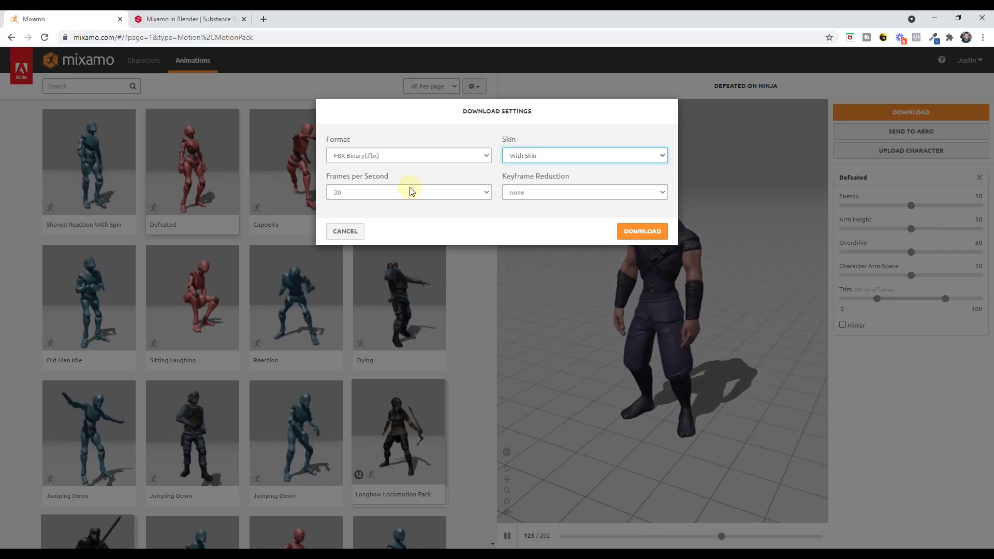
click(639, 234)
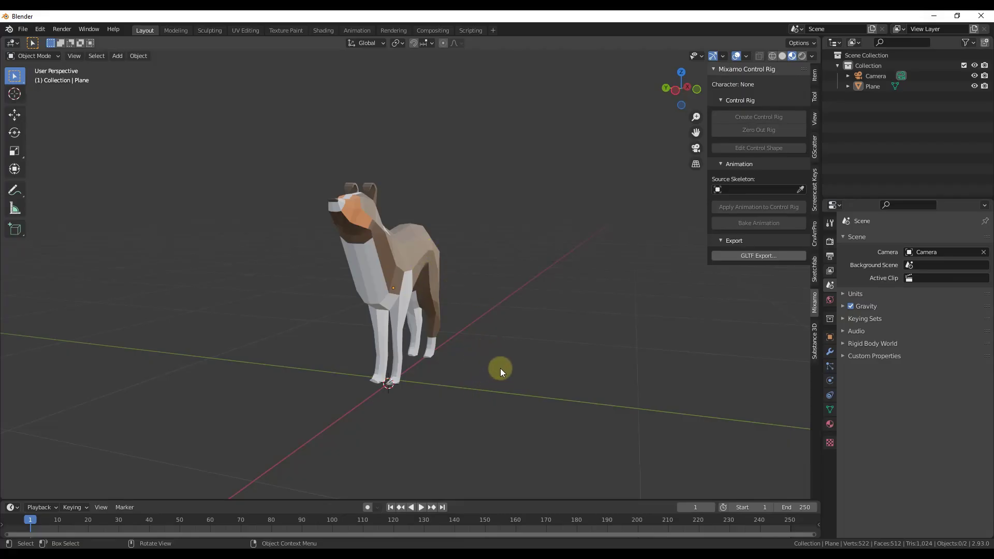
Import Defeated.fbx into the Blender scene via File > Import > FBX.
shift+middle_drag(405, 293, 362, 275)
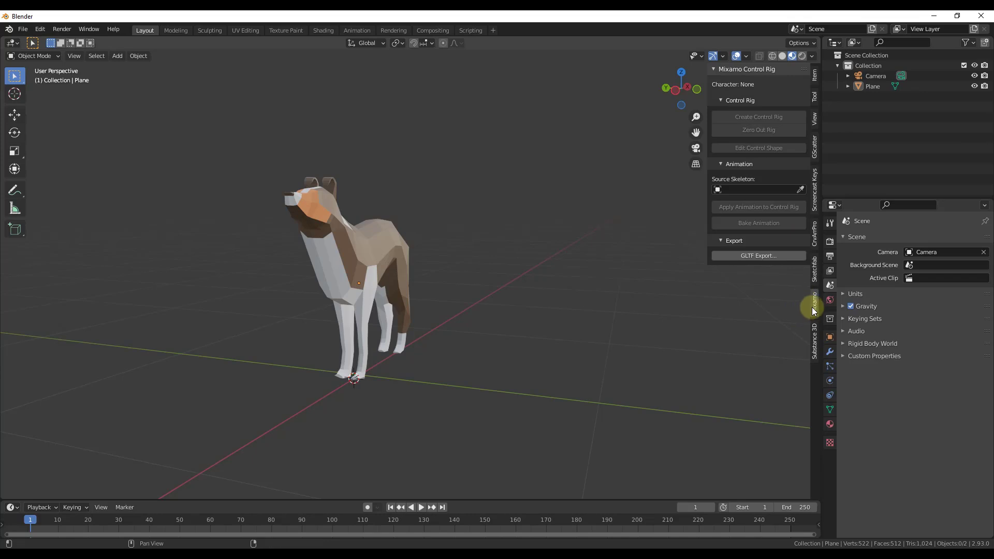
click(23, 30)
mouse_move(52, 172)
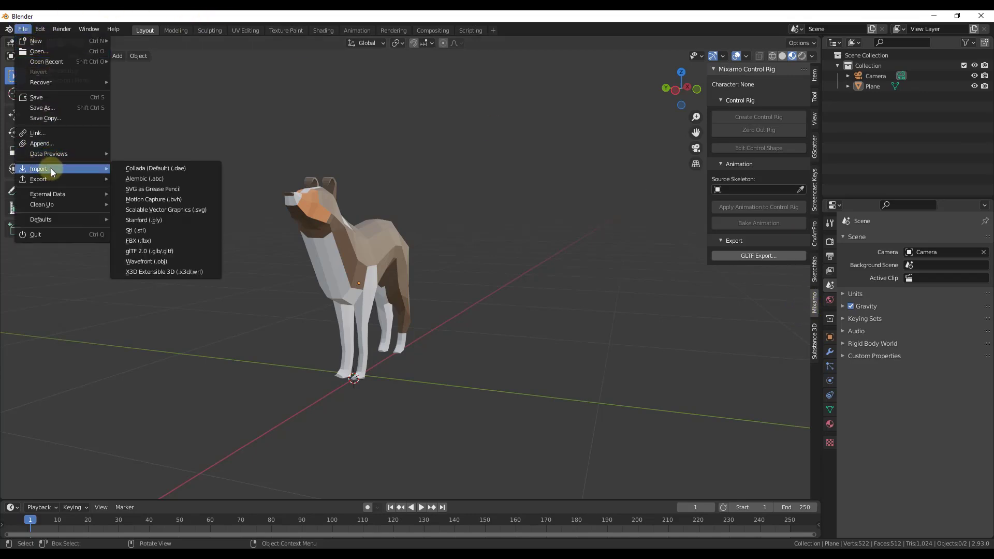
click(162, 241)
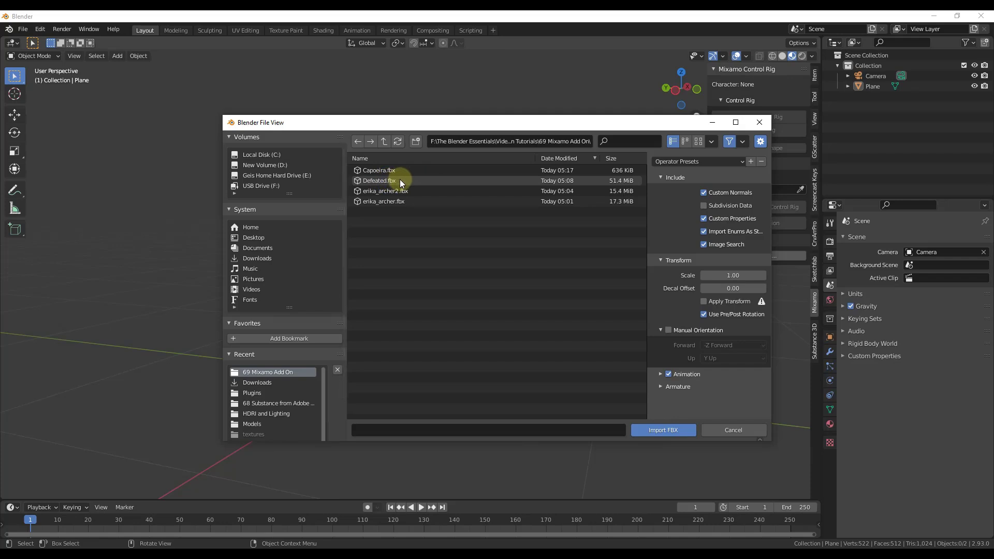
double_click(383, 180)
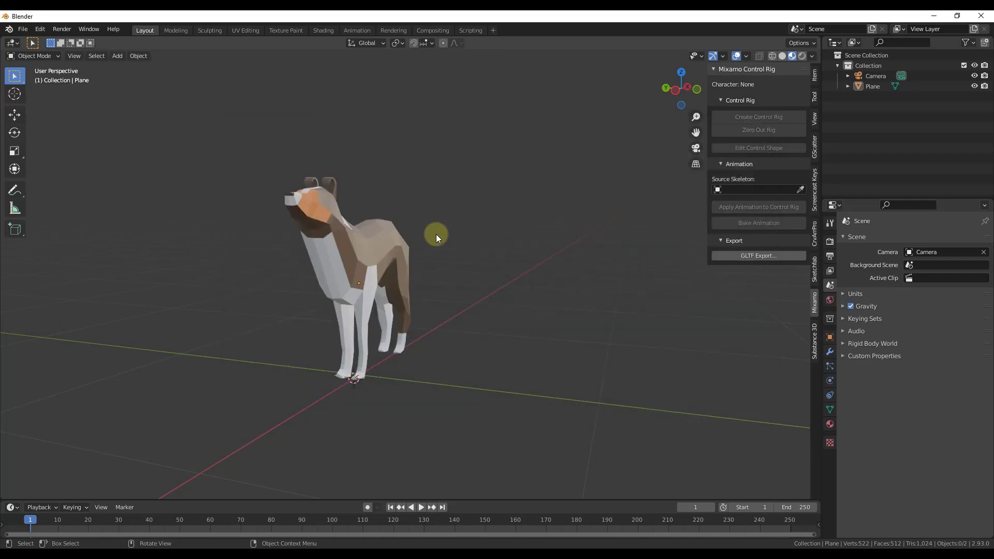
Move the dog along X and rotate it around Z, out of the Ninja's way.
scroll(490, 329, down, 5)
middle_drag(483, 321, 462, 286)
click(462, 286)
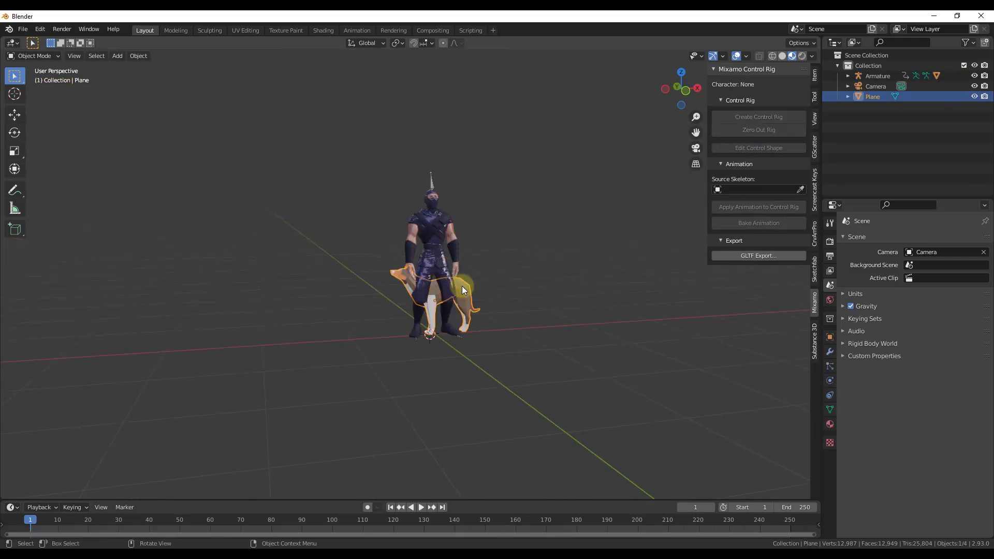
key(g)
key(x)
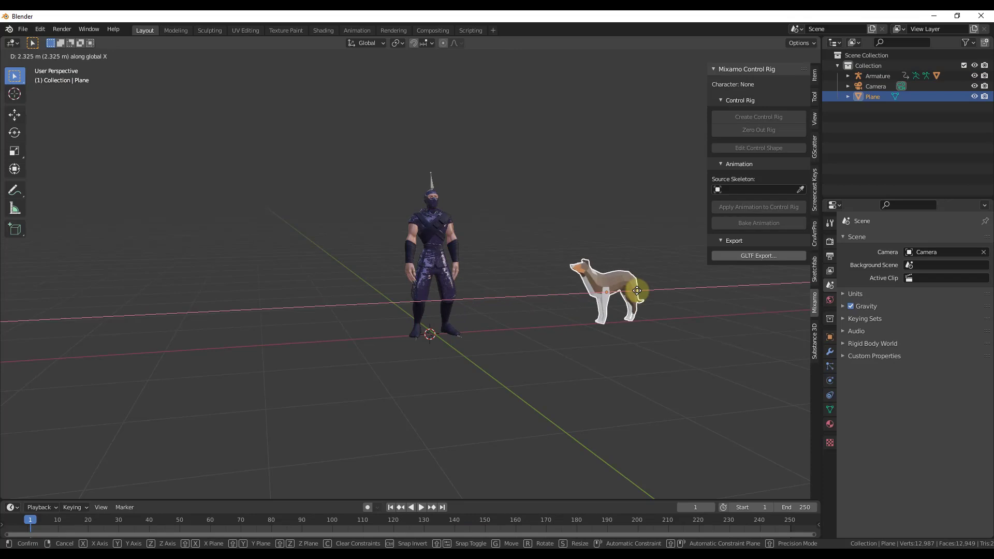
click(624, 293)
key(r)
key(z)
click(383, 198)
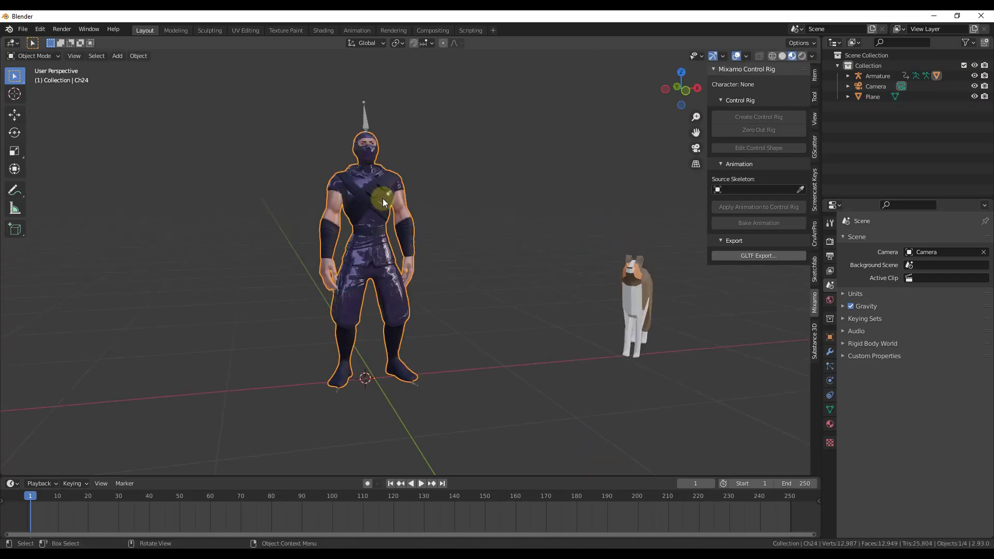
Select the Ninja, then play and scrub the timeline to check the Defeated animation.
click(367, 123)
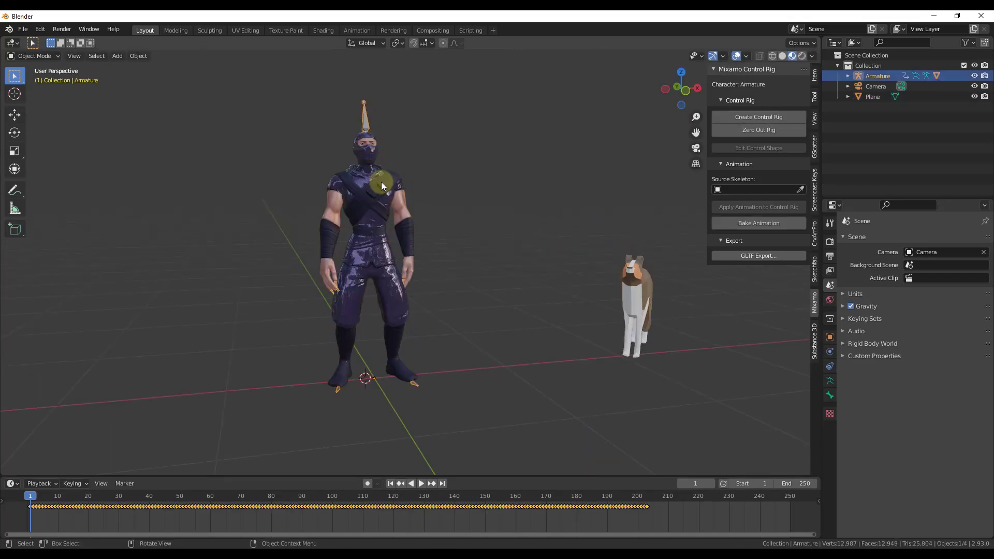
click(381, 185)
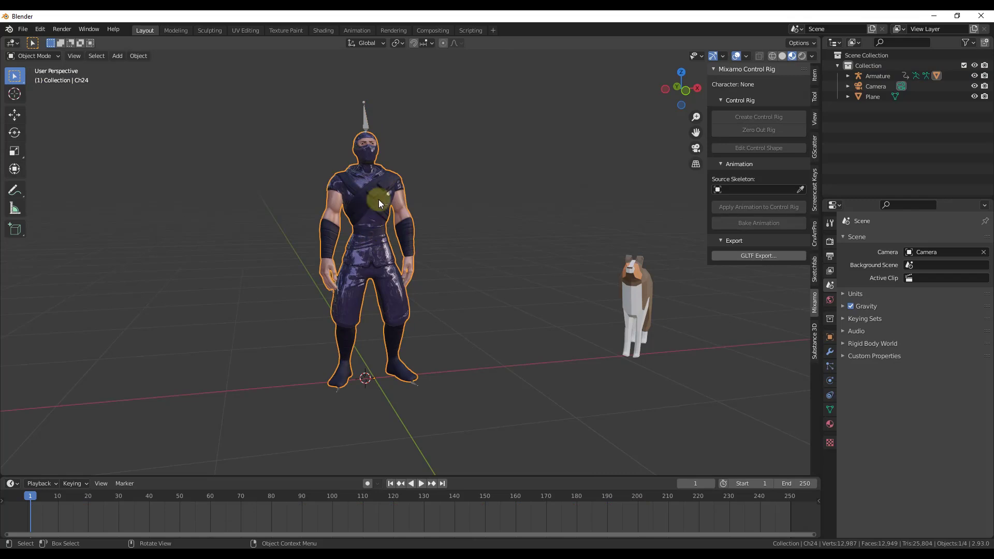
click(421, 483)
drag(107, 499, 8, 505)
scroll(448, 195, up, 1)
middle_drag(452, 218, 417, 282)
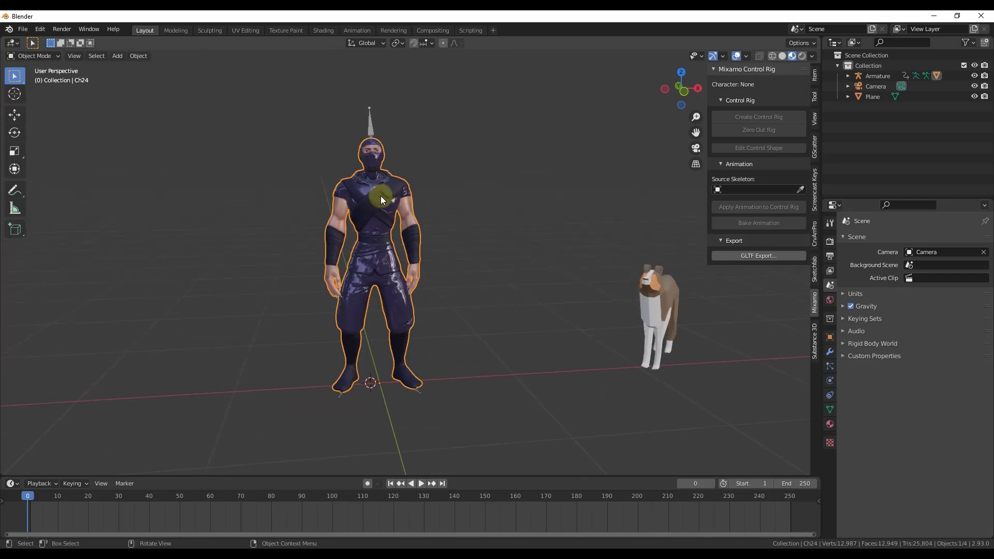
Set Armature as the Source Skeleton, select it, and bring up Create Control Rig options.
click(757, 189)
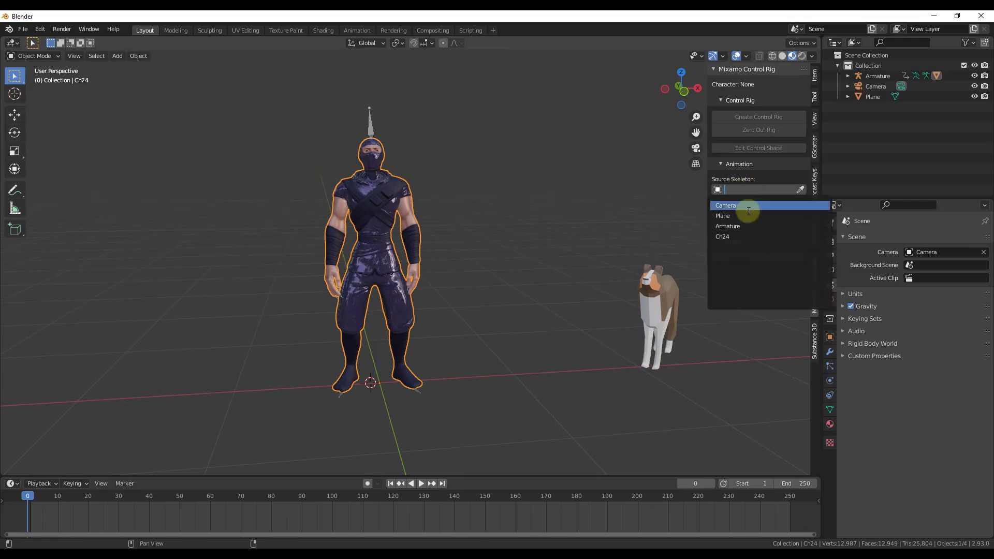
click(741, 226)
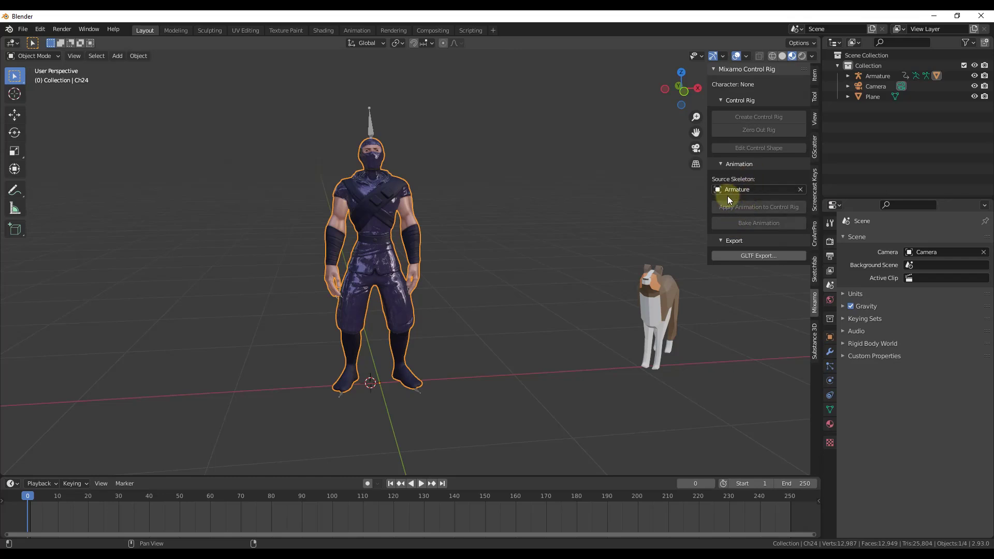
click(372, 131)
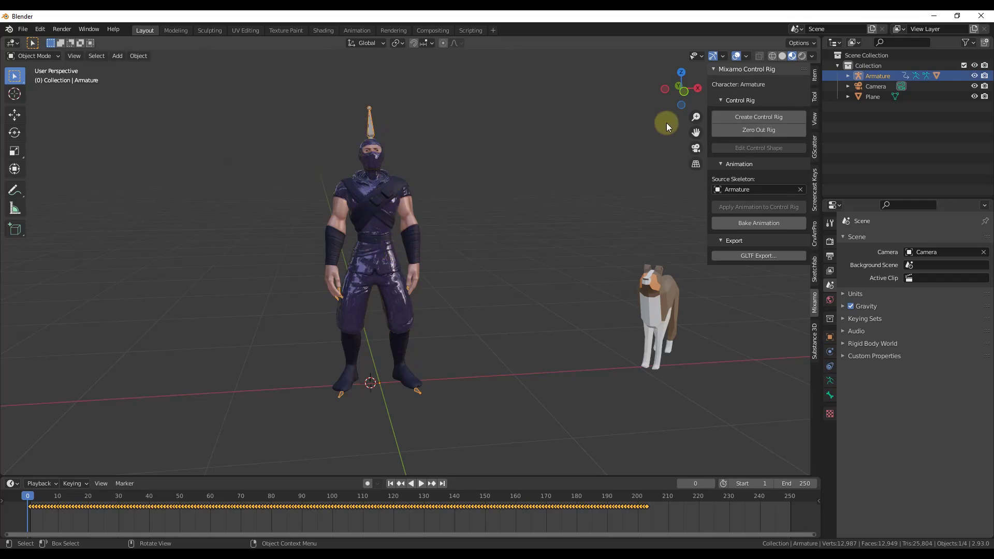
click(760, 116)
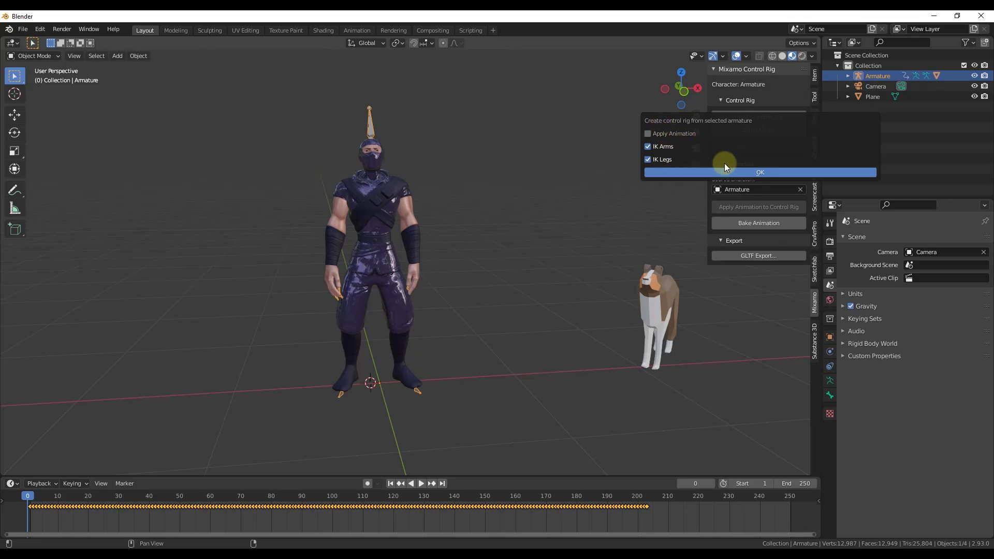
Create the Ninja's control rig with IK Arms and IK Legs, Apply Animation off.
click(759, 172)
middle_drag(506, 220, 495, 243)
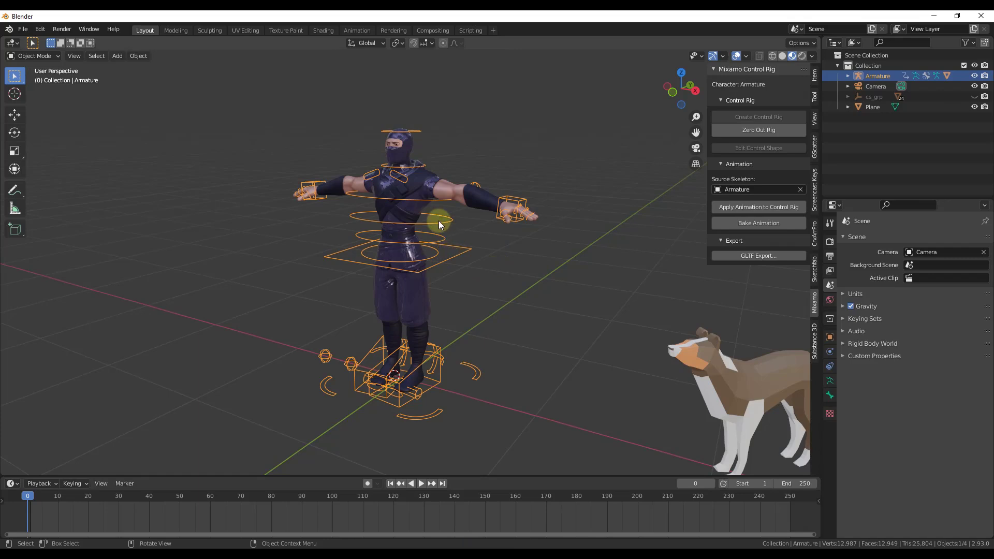
click(33, 55)
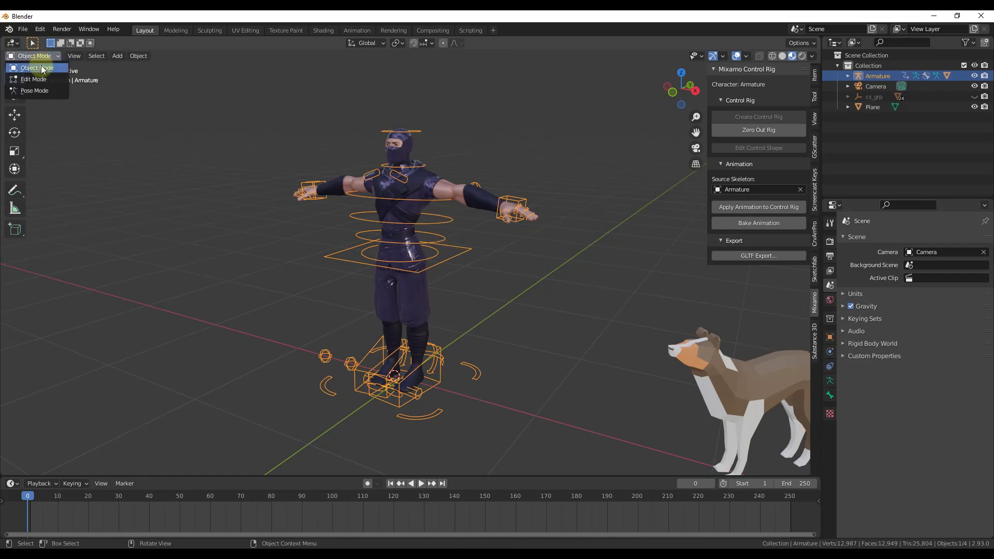
click(31, 86)
middle_drag(453, 182, 508, 207)
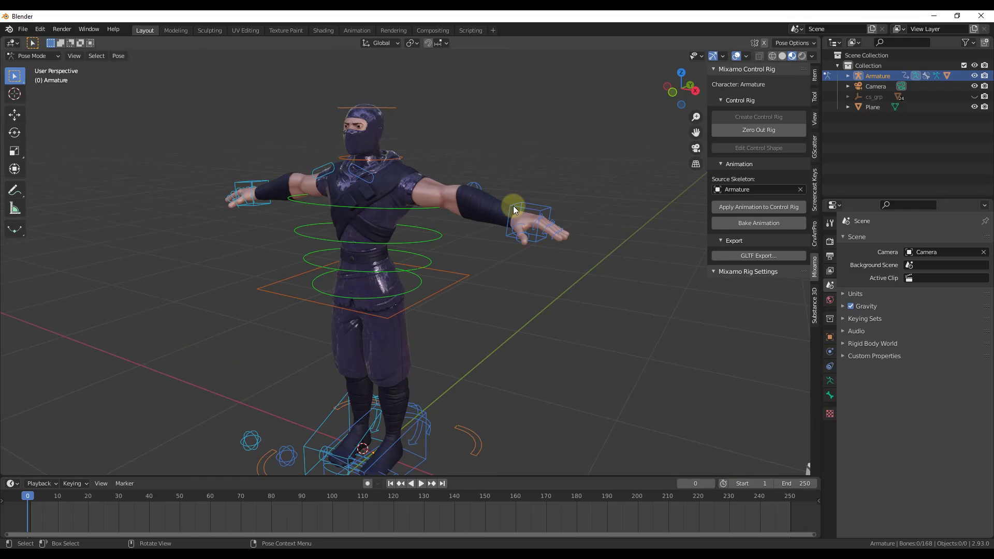
click(544, 218)
key(g)
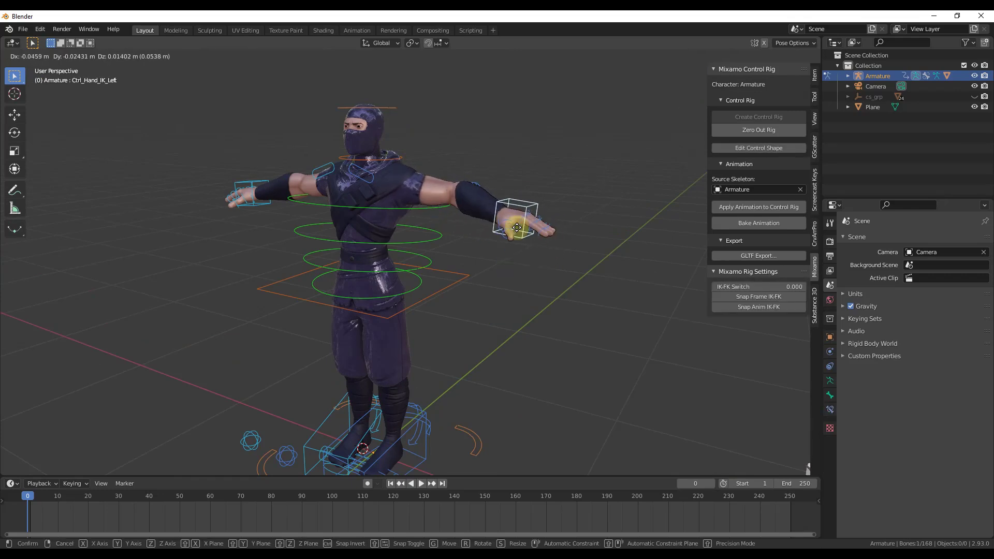
key(Escape)
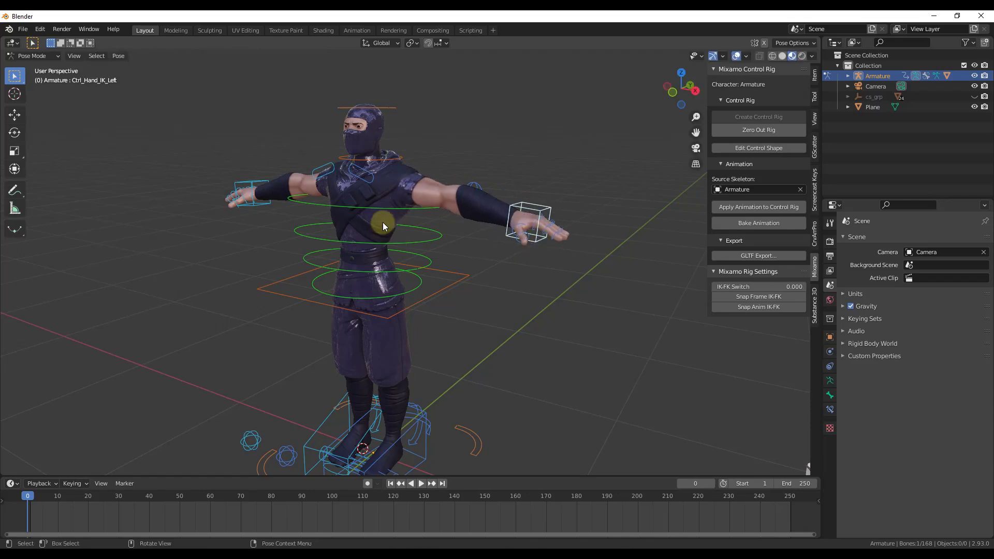
click(406, 240)
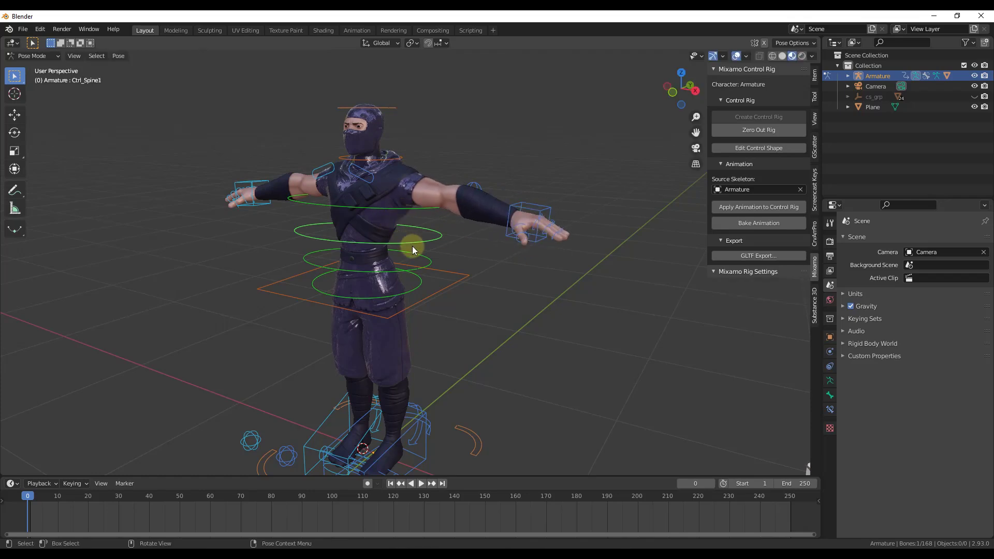
key(g)
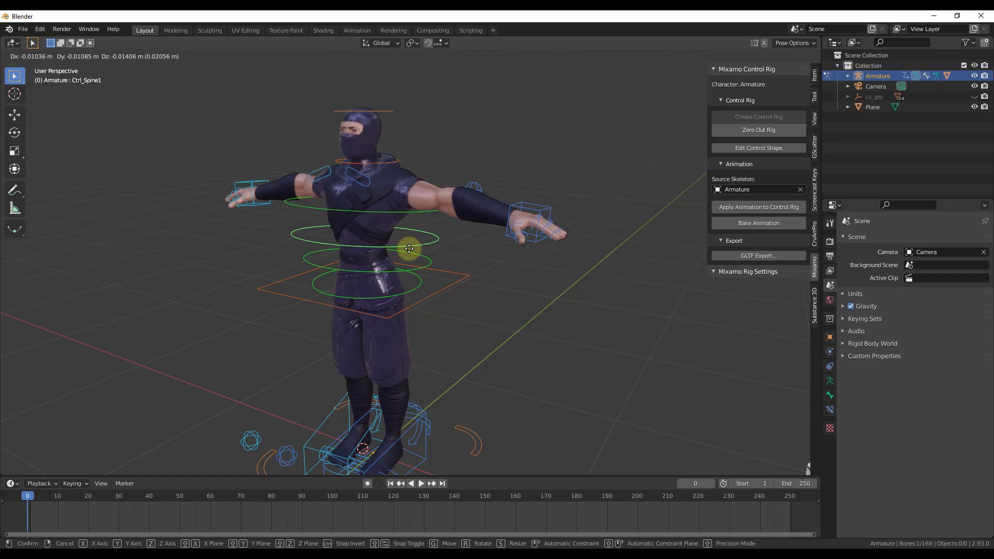
key(Escape)
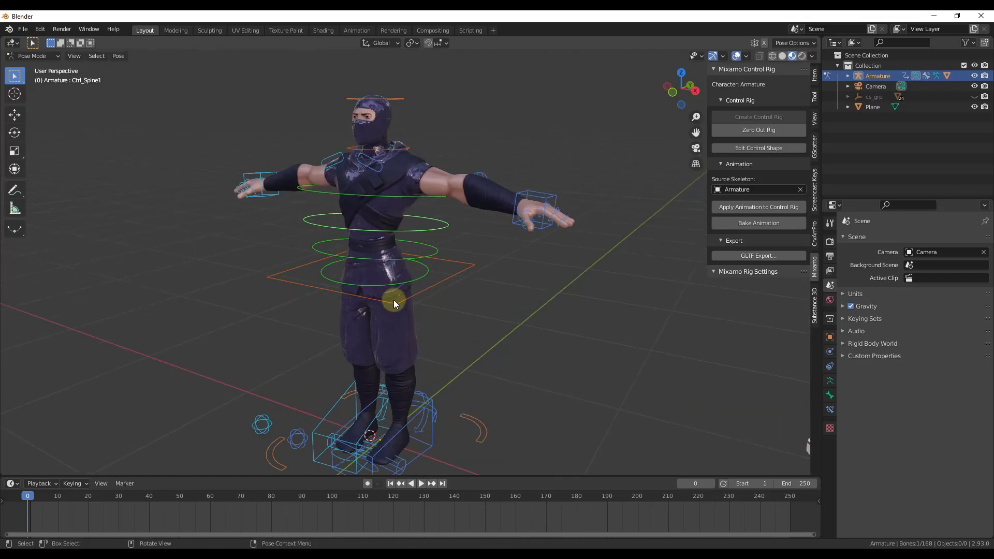
click(394, 301)
key(g)
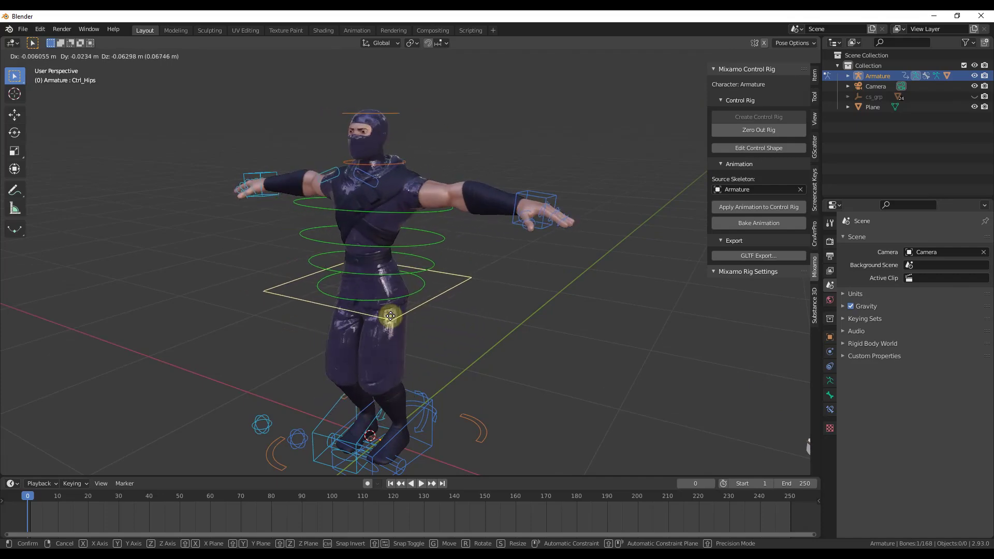
click(404, 319)
middle_drag(405, 320, 409, 322)
scroll(425, 324, down, 3)
scroll(388, 435, up, 8)
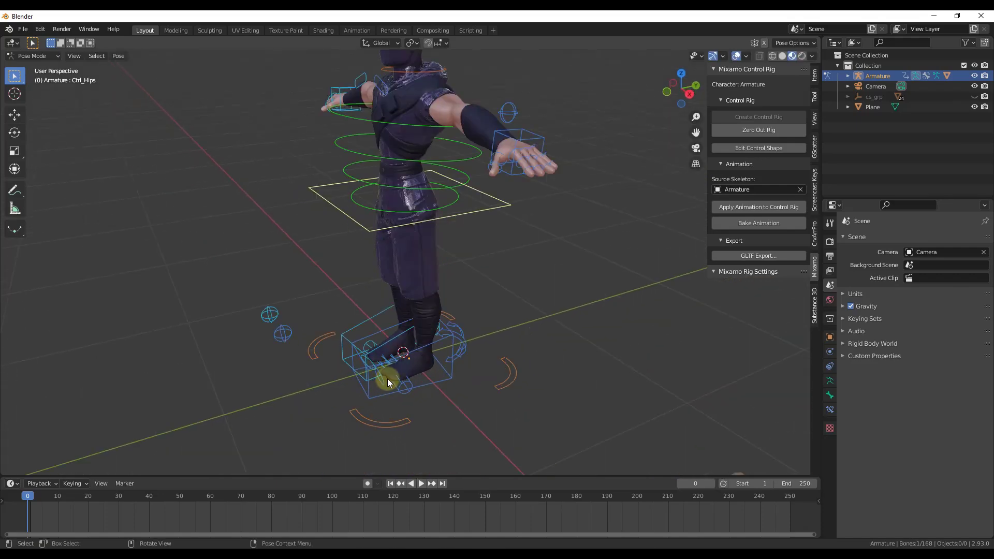
click(464, 385)
mouse_move(465, 386)
middle_down()
mouse_move(510, 365)
mouse_move(468, 373)
middle_up()
key(g)
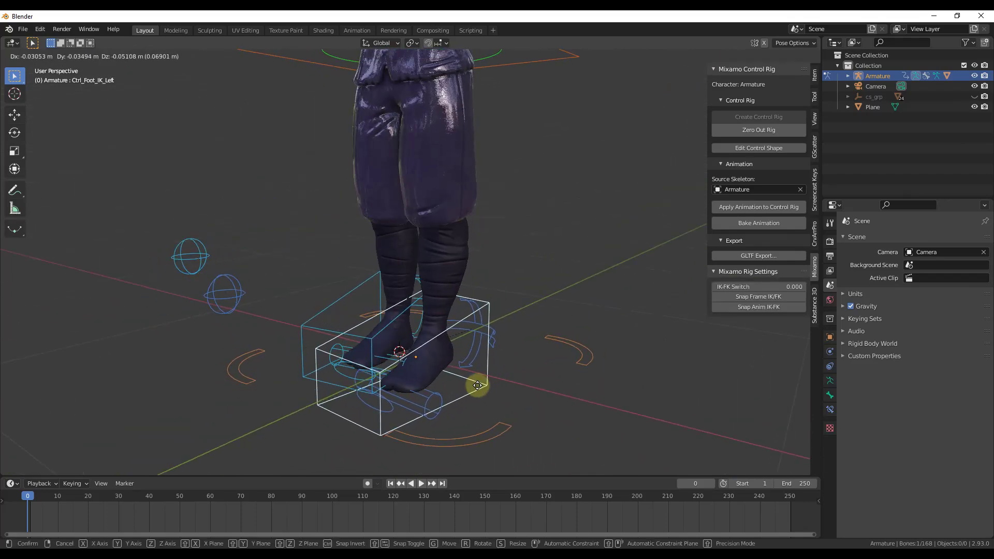
right_click(418, 406)
click(444, 388)
key(r)
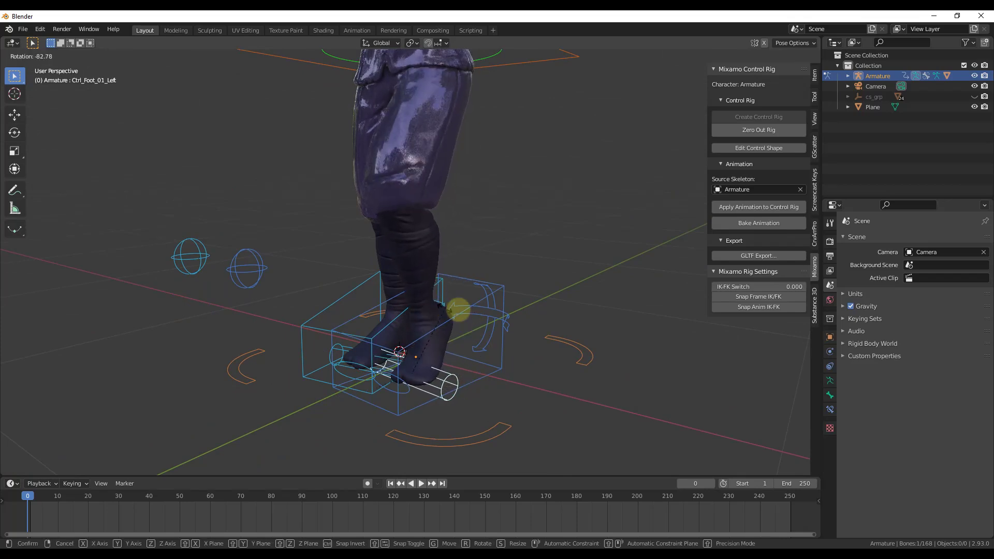
right_click(492, 326)
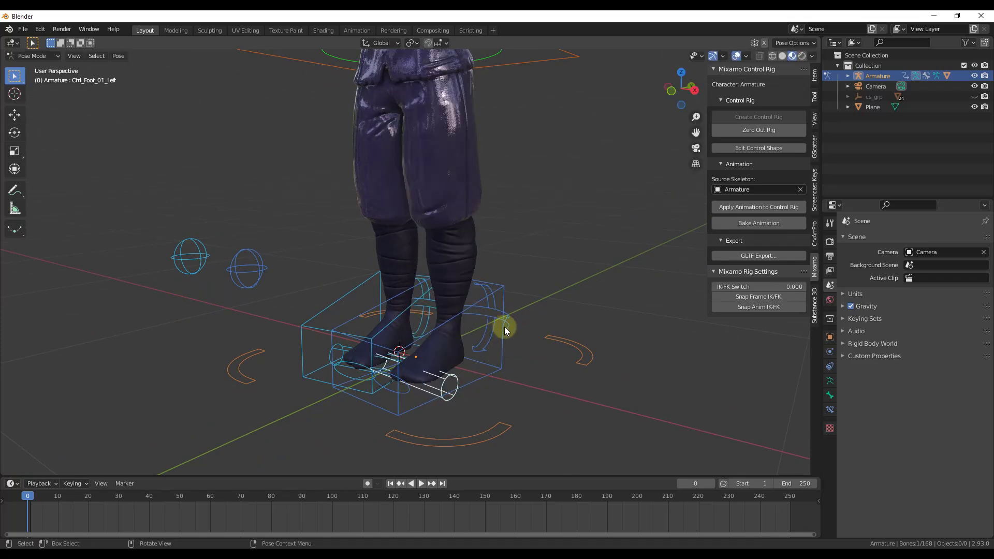
click(507, 329)
middle_drag(529, 327, 508, 217)
scroll(539, 324, down, 5)
click(501, 55)
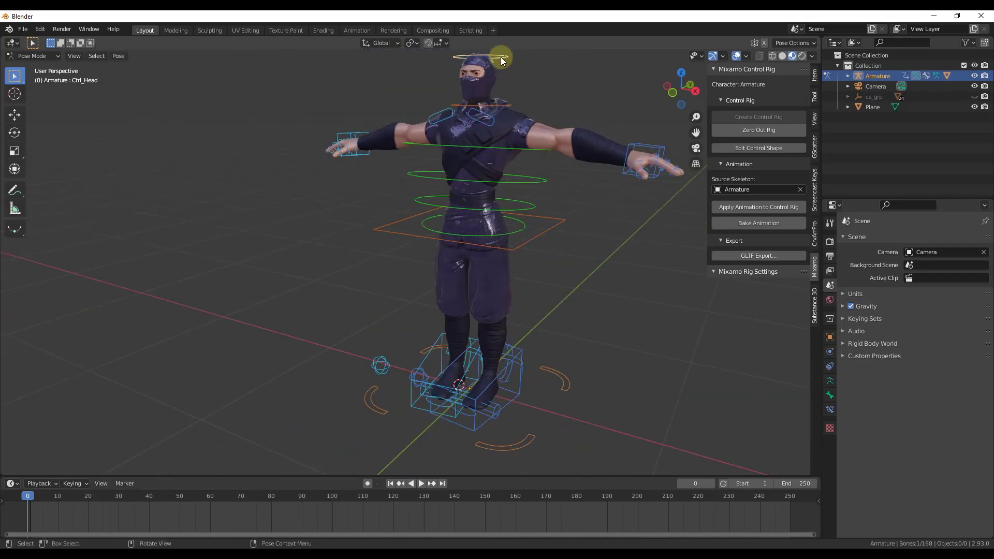
key(g)
right_click(496, 57)
key(ctrl+Tab)
middle_drag(604, 288, 543, 287)
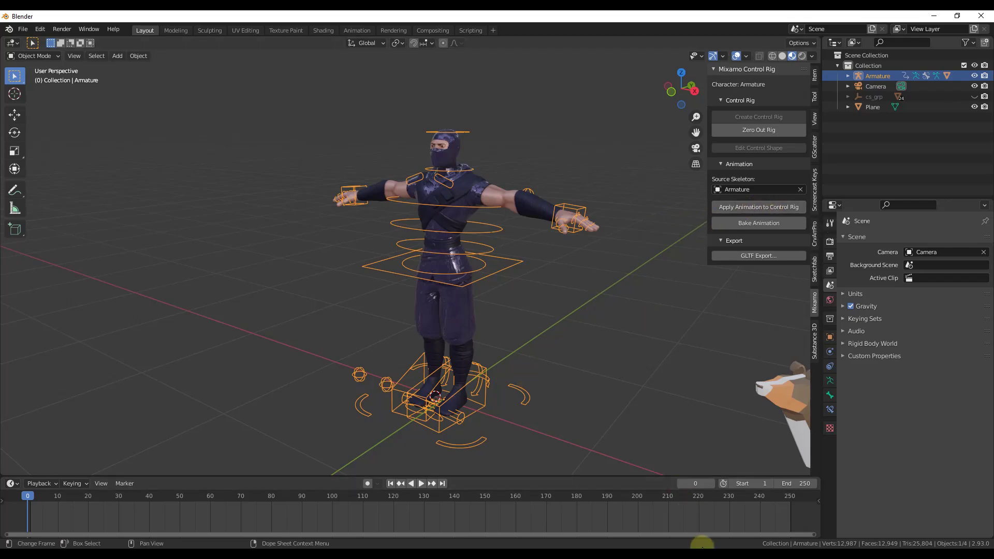
In Mixamo, download the Hip Hop Dancing animation Without Skin.
key(alt+Tab)
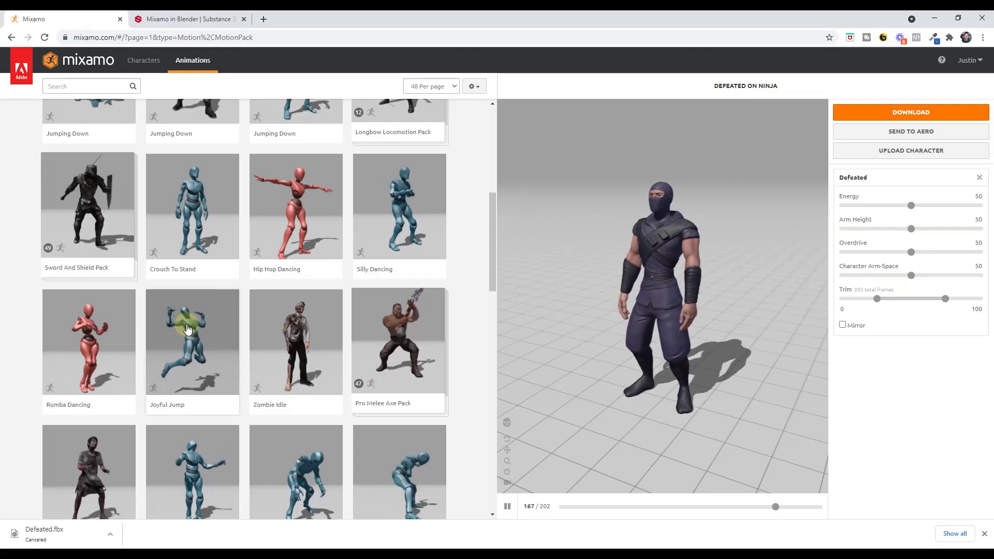
click(303, 208)
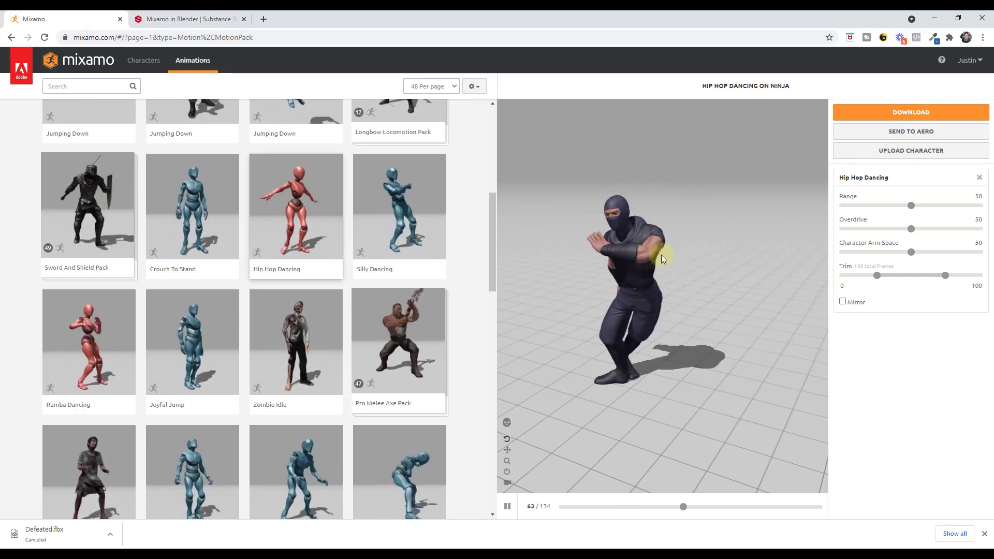
click(887, 112)
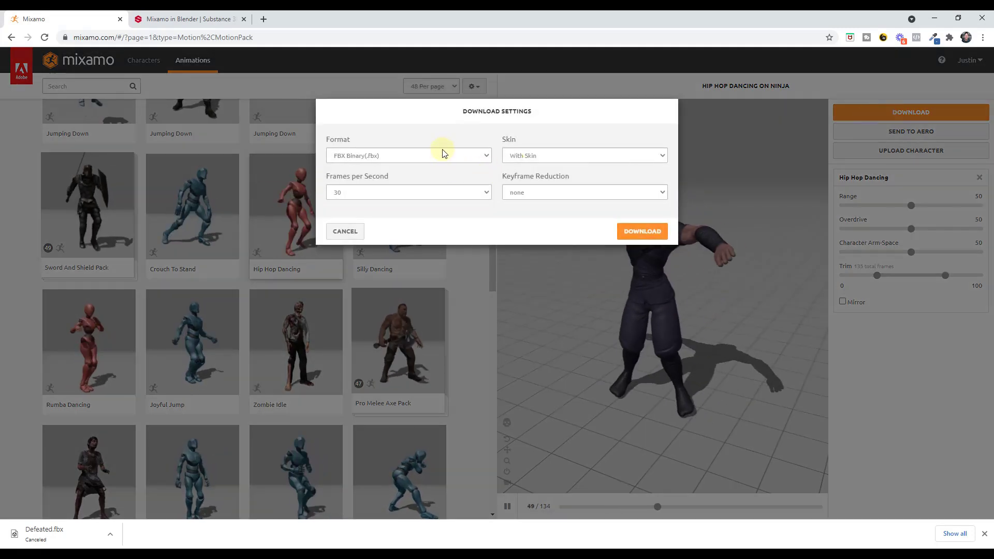
click(559, 155)
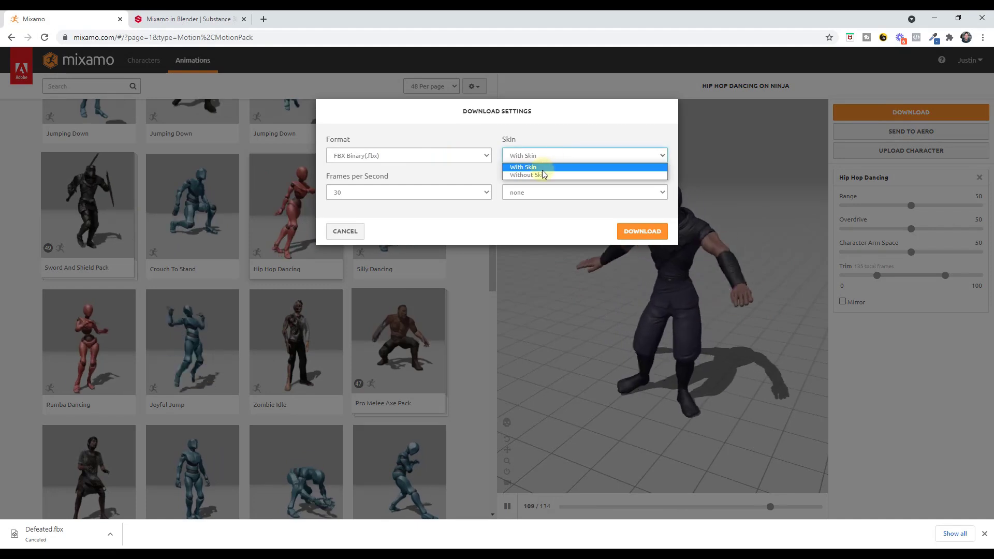
click(536, 173)
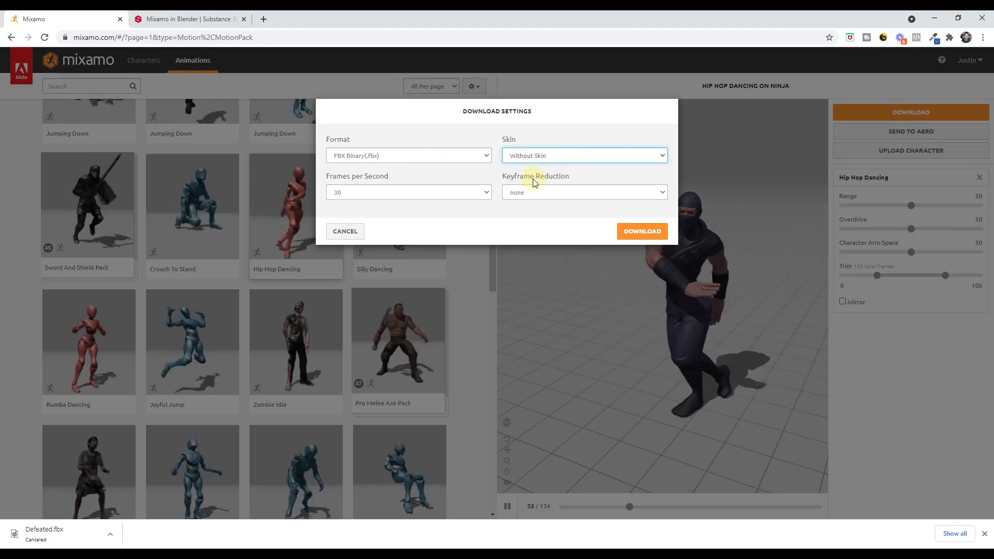
click(641, 233)
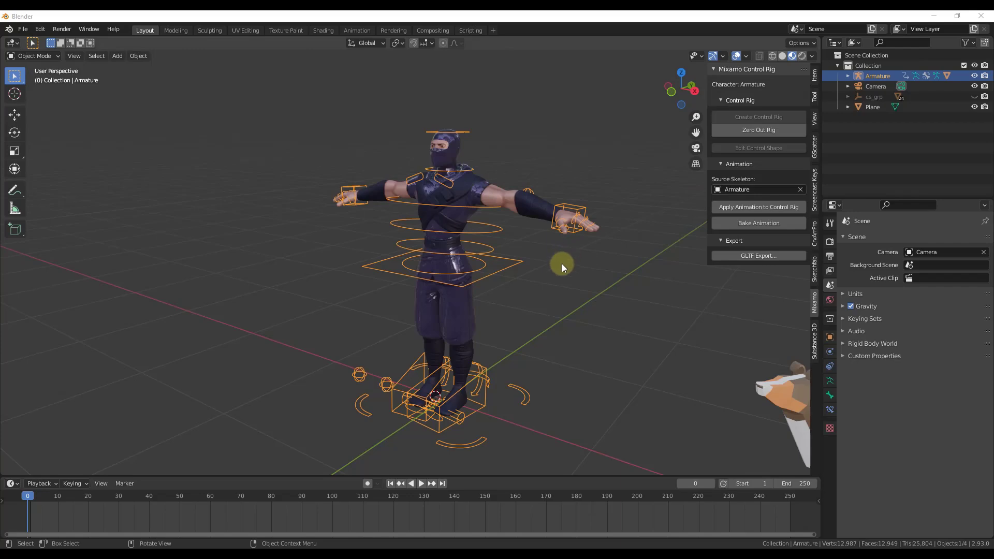
Import Hip Hop Dancing.fbx as a second animated armature, Armature.001, beside the ninja.
click(23, 29)
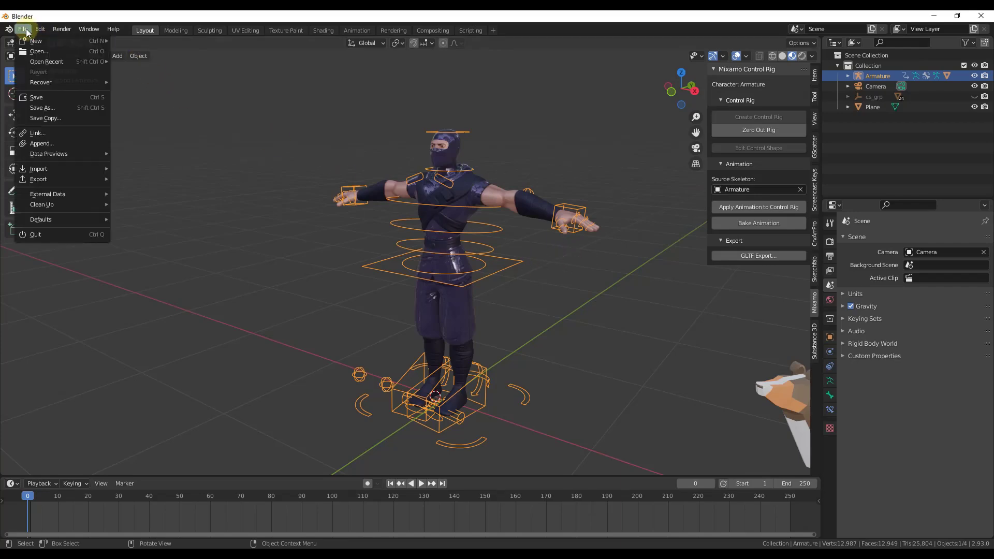
mouse_move(46, 170)
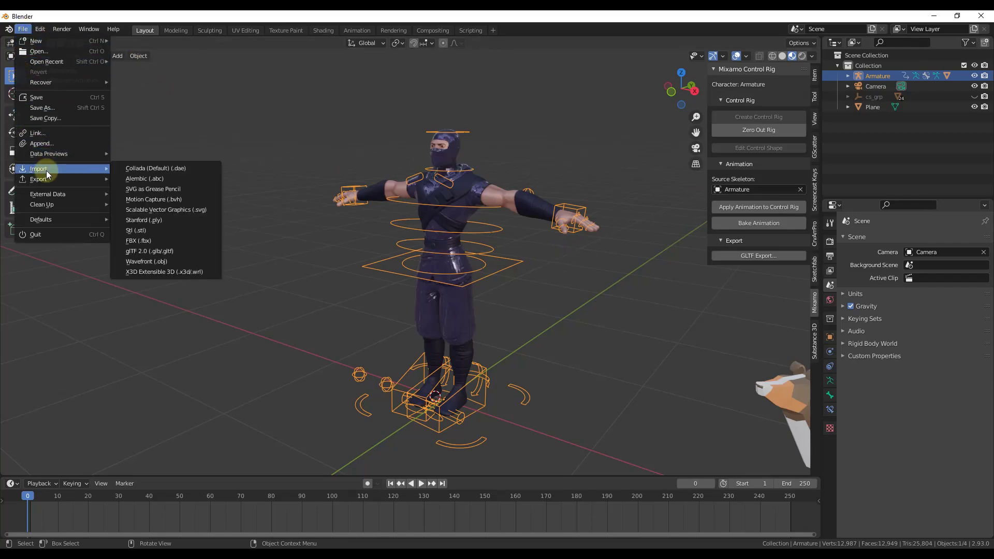
click(137, 240)
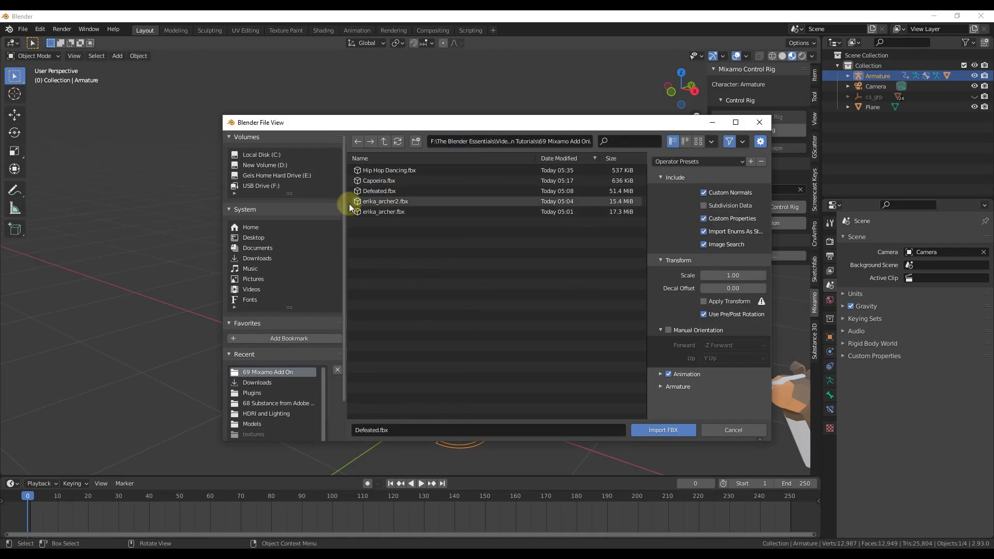
click(399, 171)
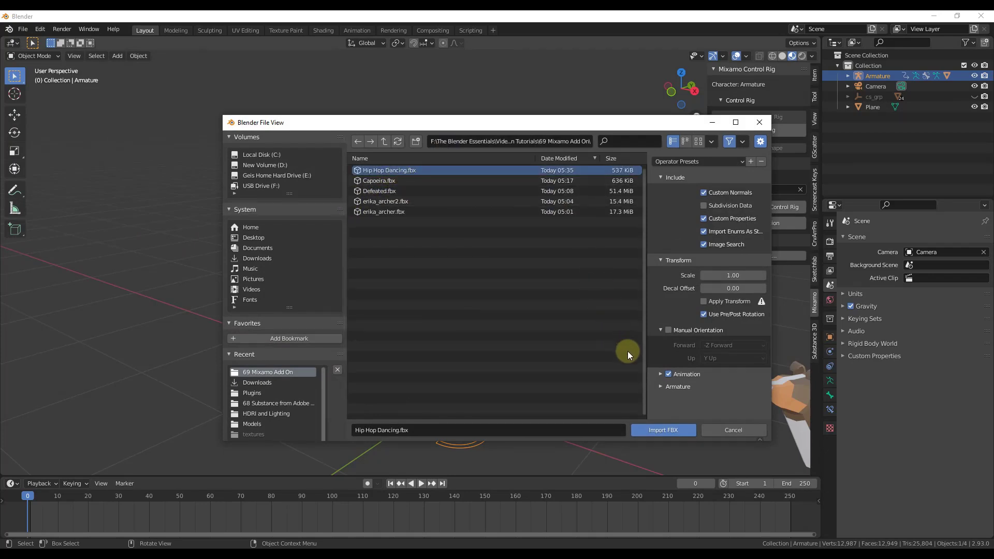
click(666, 432)
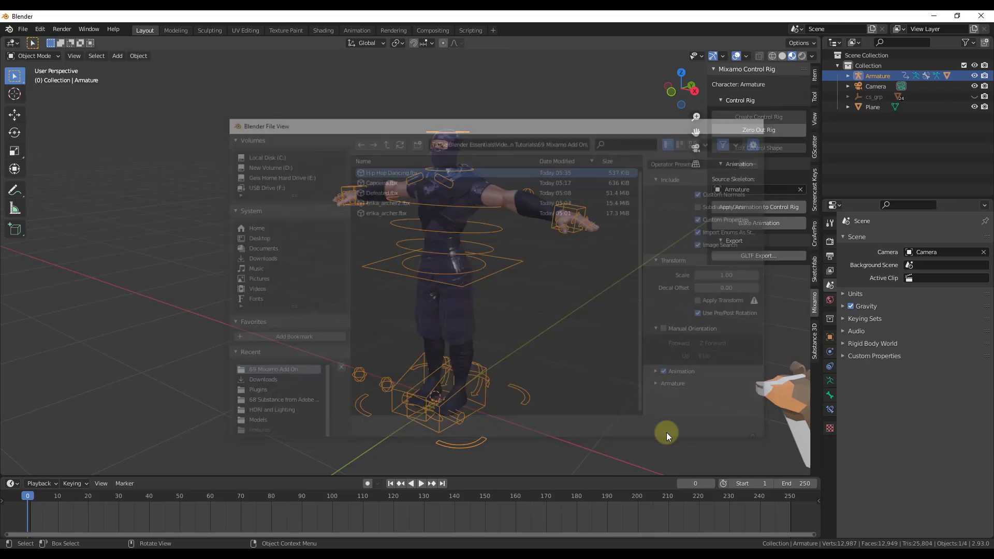
middle_drag(452, 267, 328, 355)
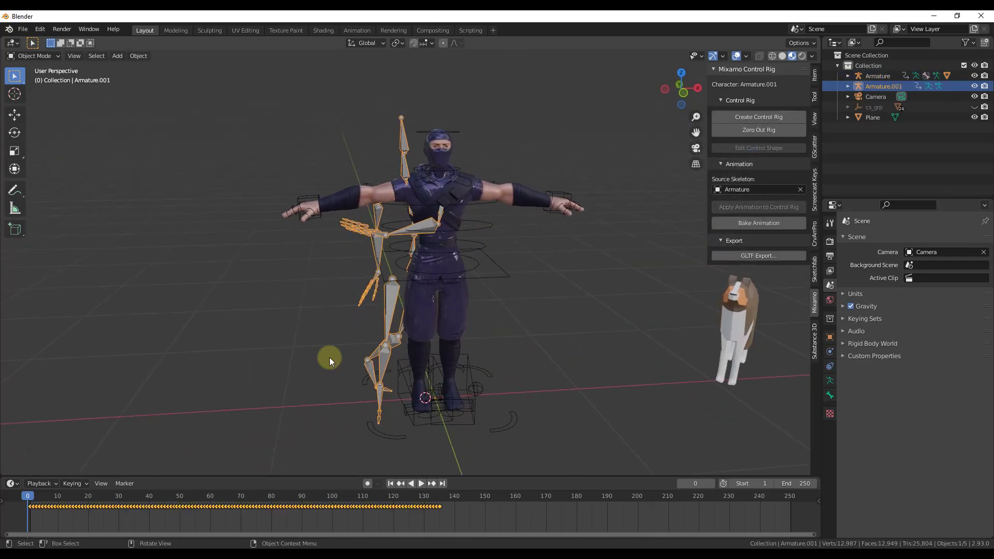
Play and stop the hip hop clip, rewind to frame 0, and select the ninja's control rig.
click(417, 484)
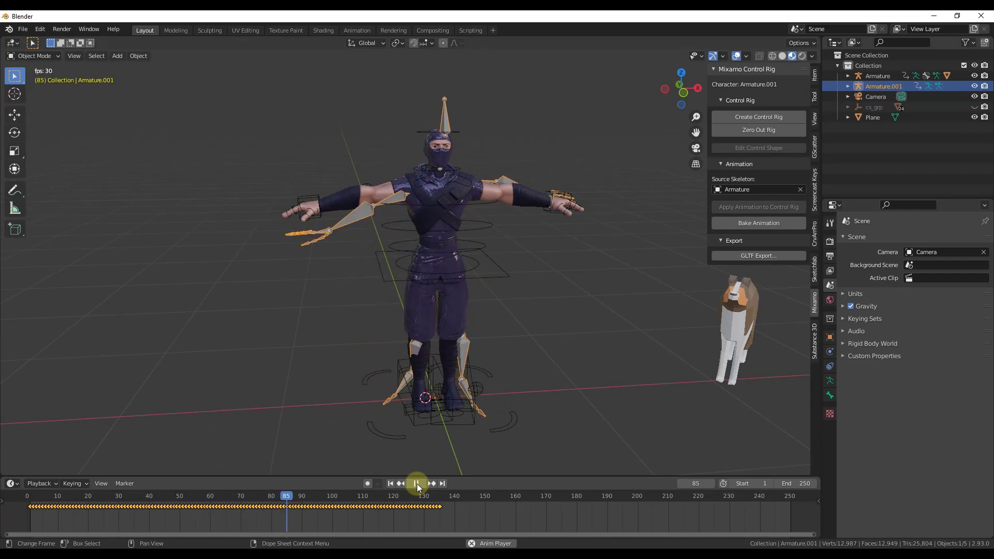
click(418, 484)
drag(357, 498, 27, 498)
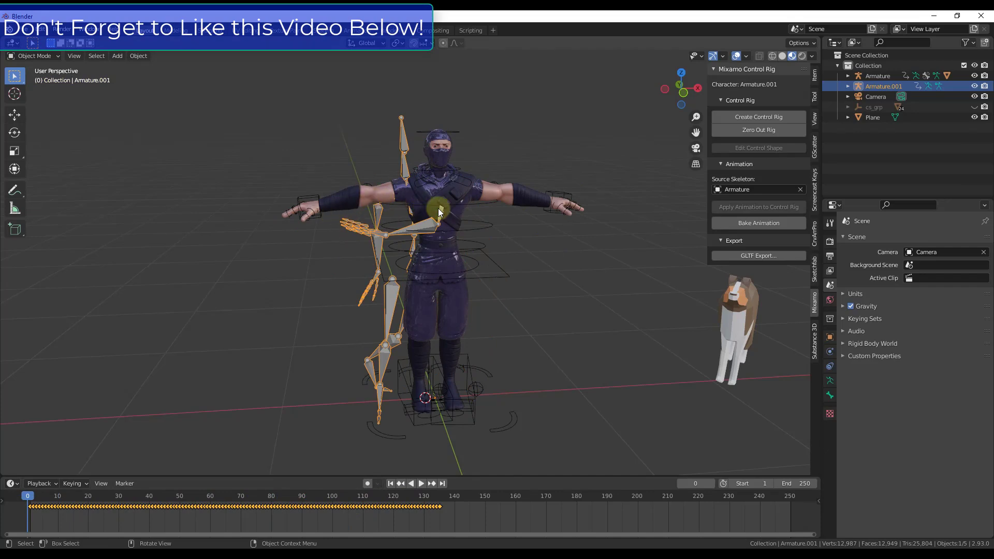
click(472, 231)
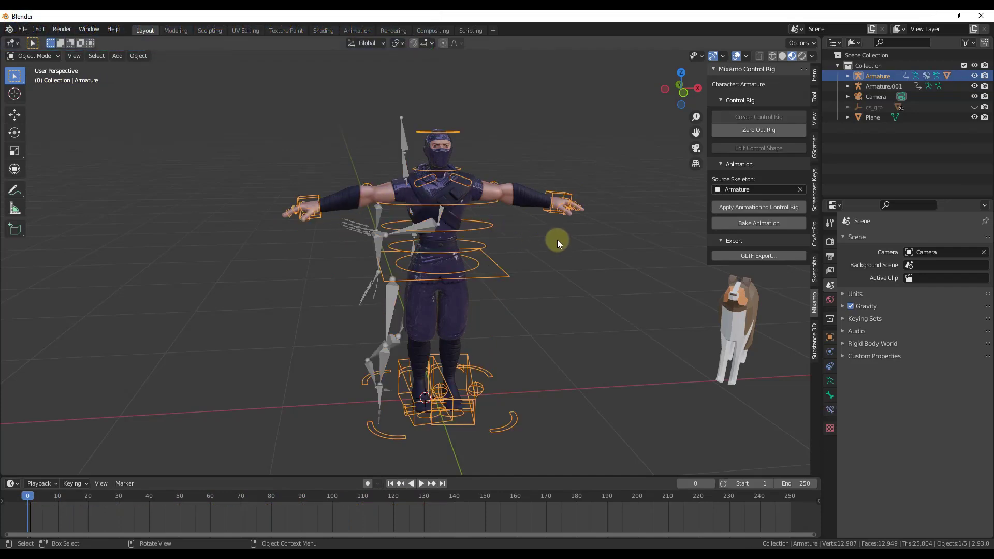
middle_drag(557, 240, 489, 234)
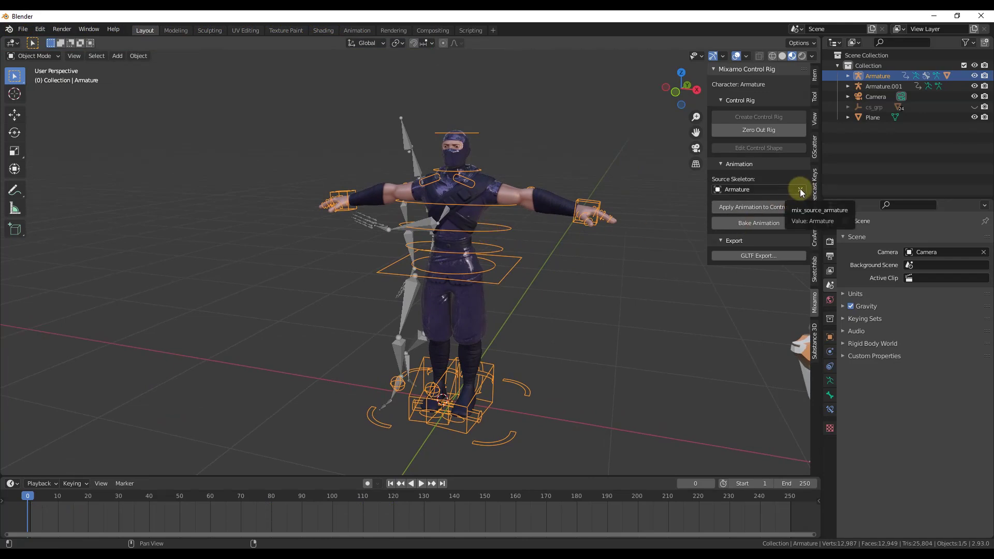
Pick Armature.001 as the Source Skeleton and apply its hip hop animation to the control rig.
click(408, 147)
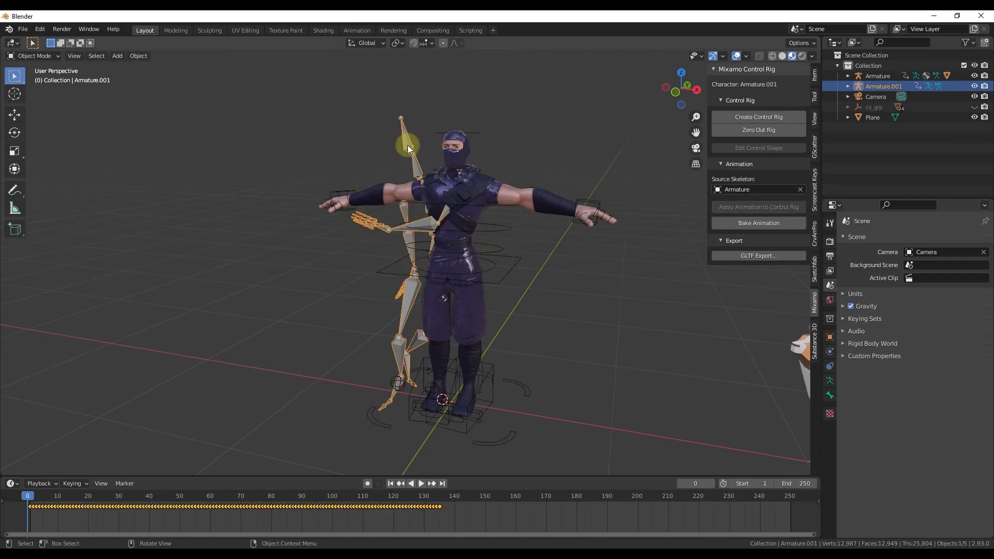
click(499, 232)
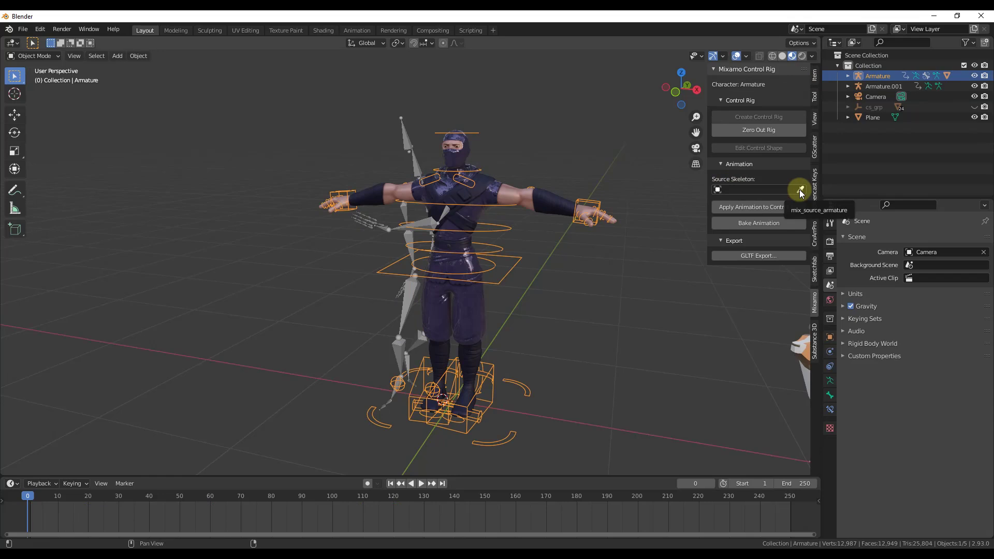
click(802, 191)
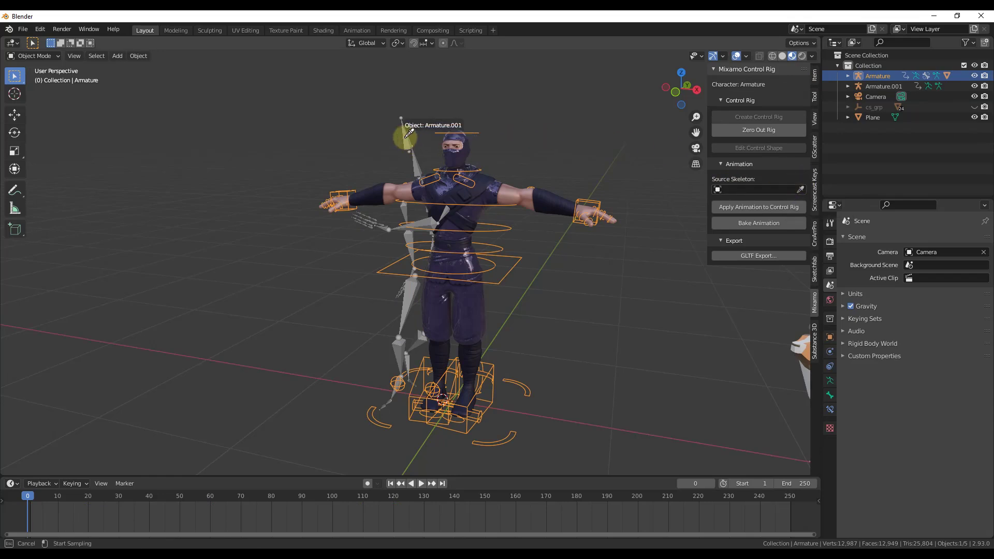
click(406, 137)
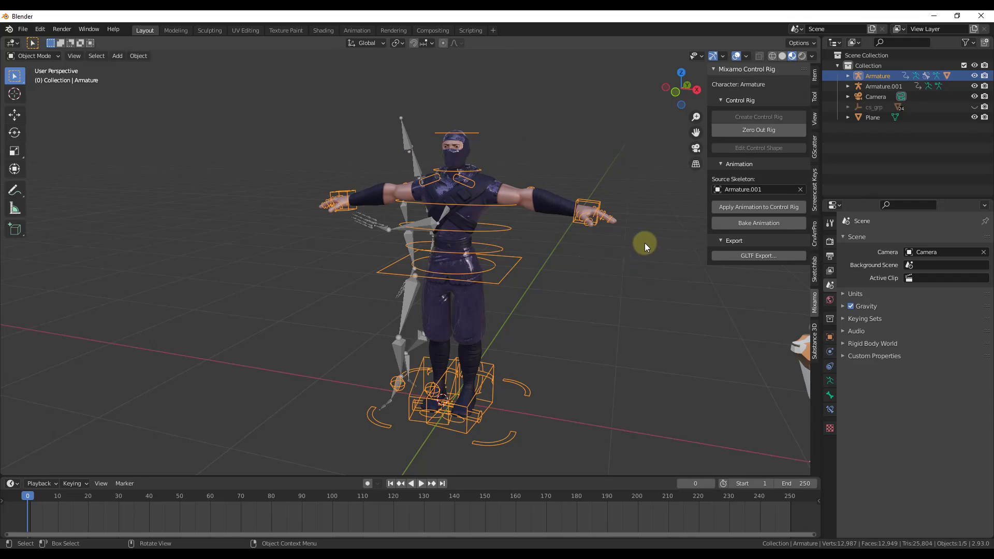
click(746, 208)
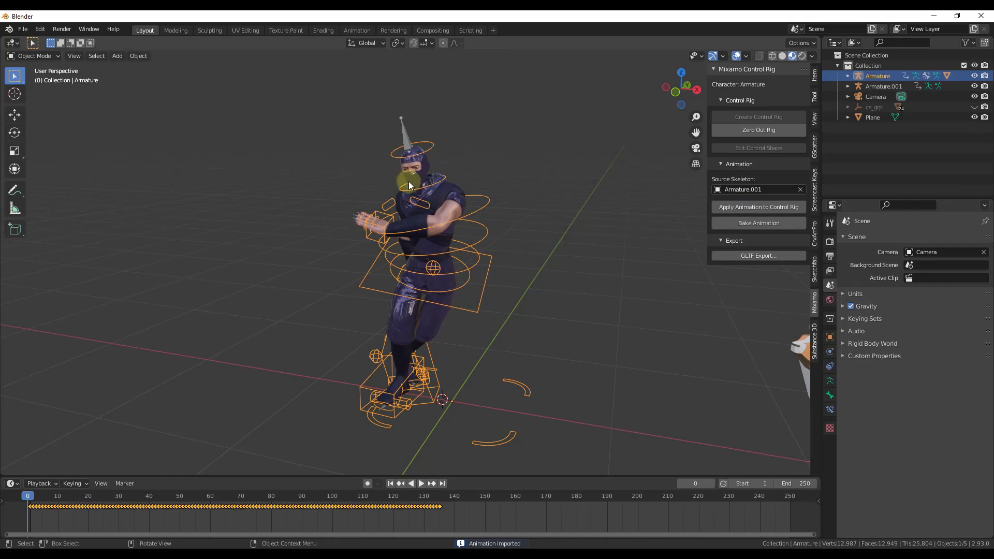
Watch the hip hop dance to frame 129, then zero out the rig to T-pose.
click(420, 484)
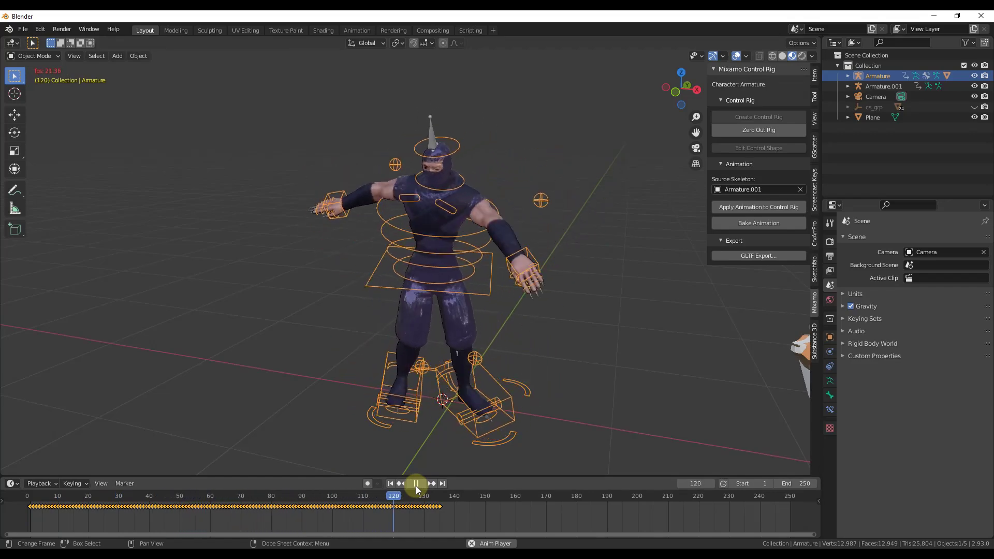
click(417, 483)
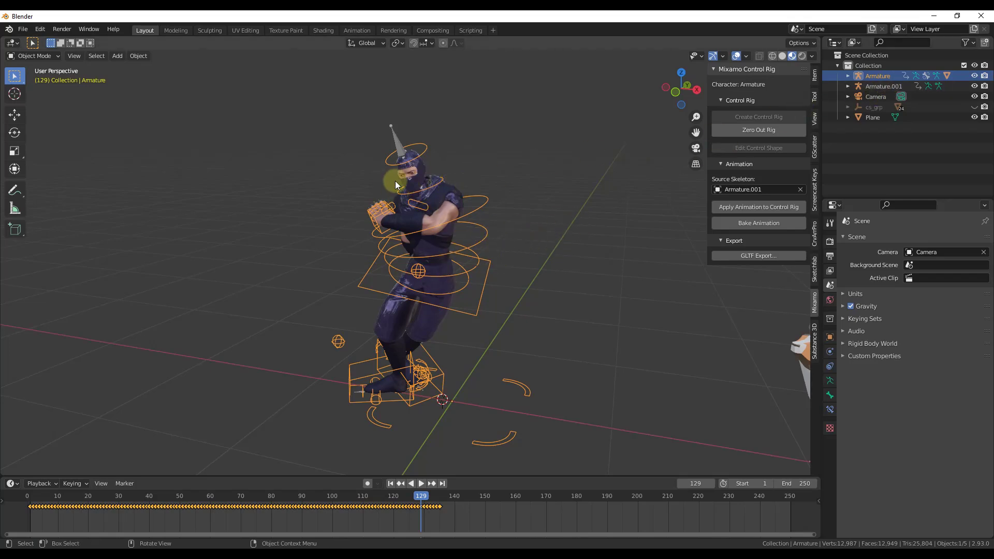
click(764, 129)
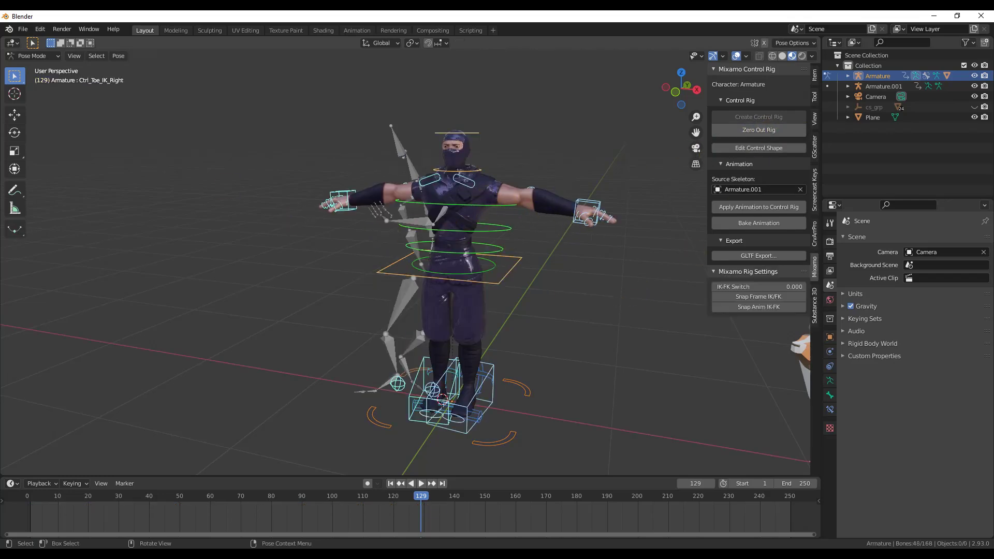
Deselect the rig bones, return to Object Mode, and select the hip hop skeleton.
click(398, 148)
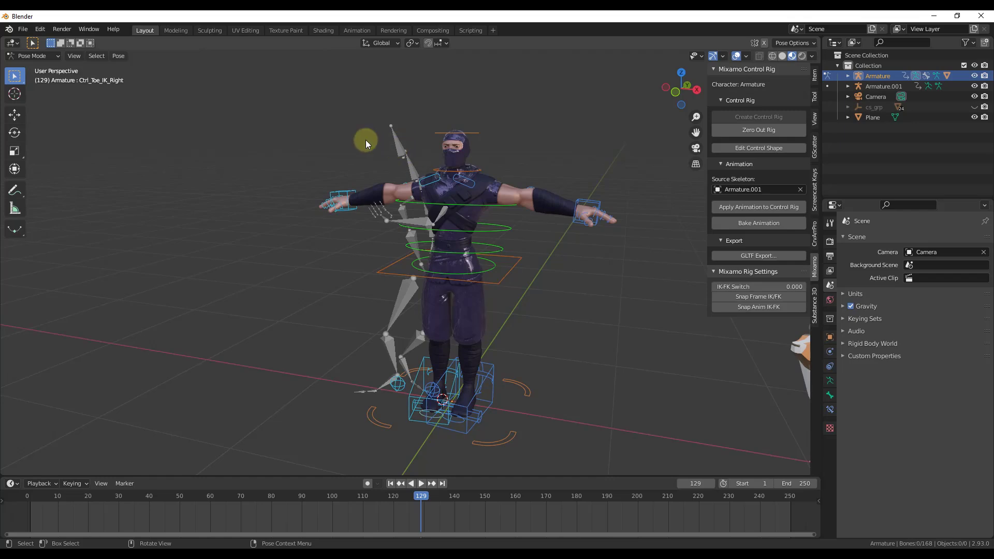
click(33, 55)
click(31, 68)
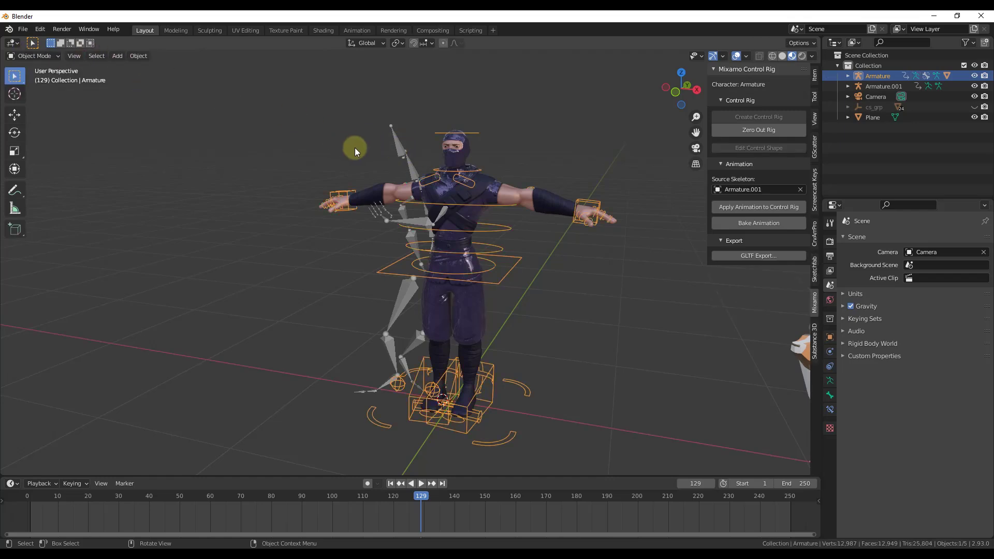
click(400, 148)
Delete the hip hop skeleton and import Capoeira.fbx as the new skeleton Armature.002.
key(Delete)
click(23, 29)
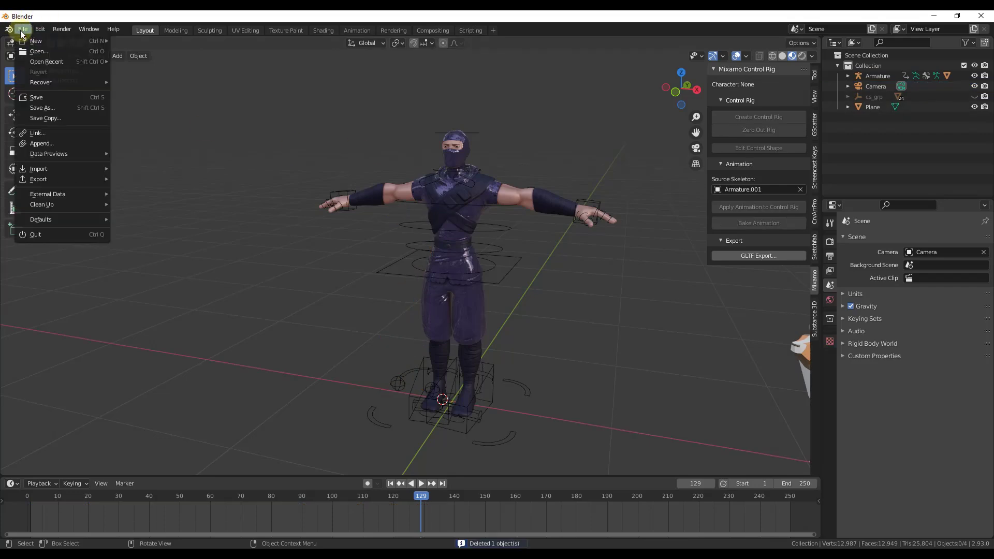
mouse_move(50, 168)
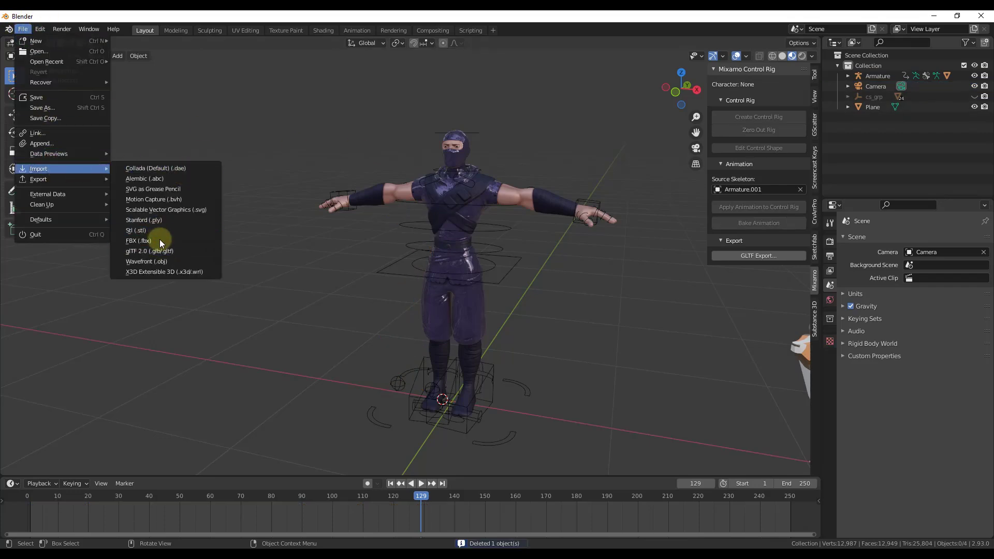
click(139, 240)
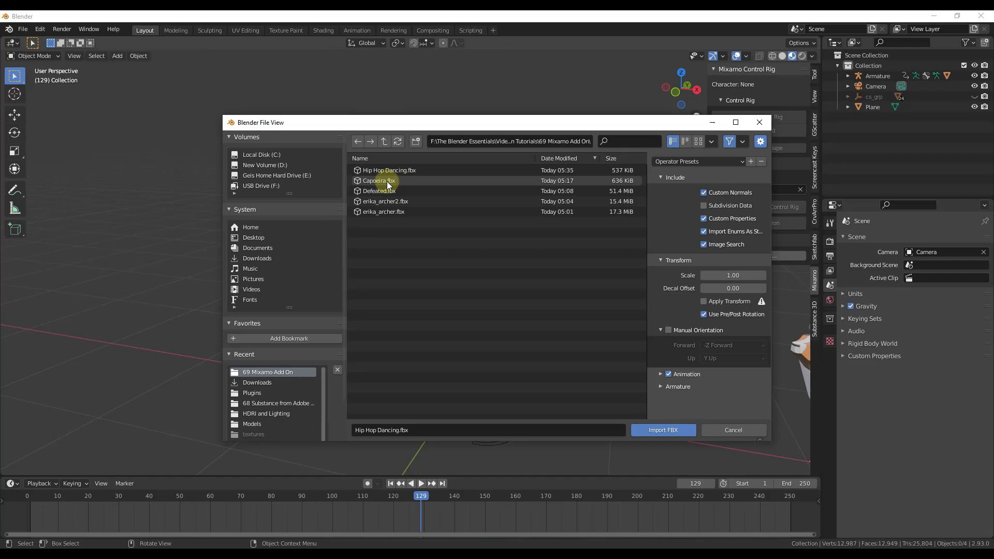
double_click(392, 180)
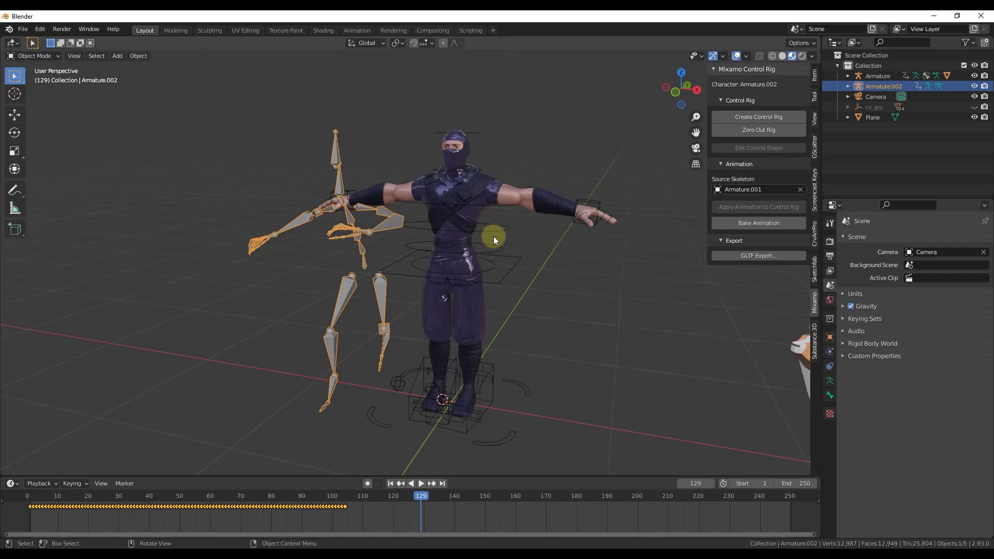
Set Armature.002 as the control rig's Source Skeleton and scrub through the capoeira motion.
click(488, 204)
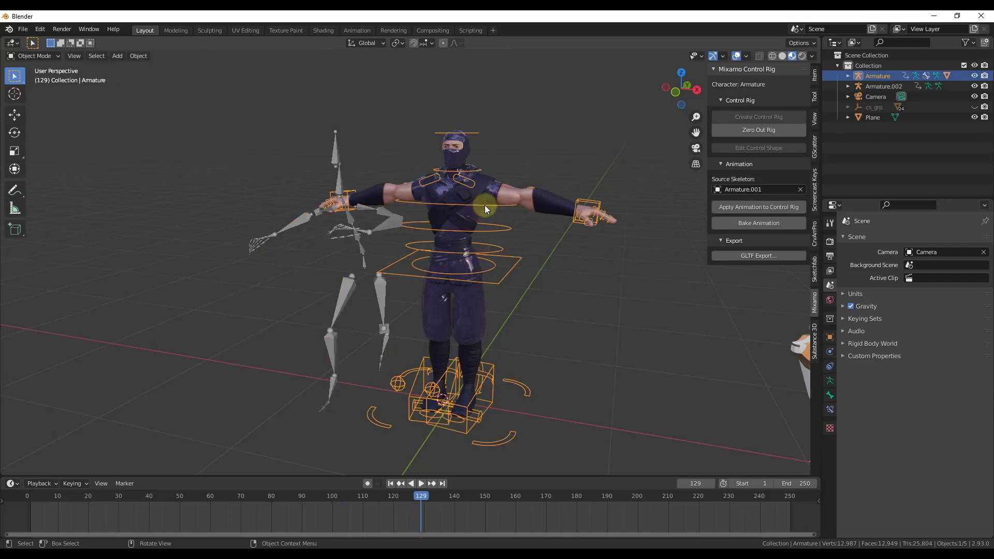
click(764, 190)
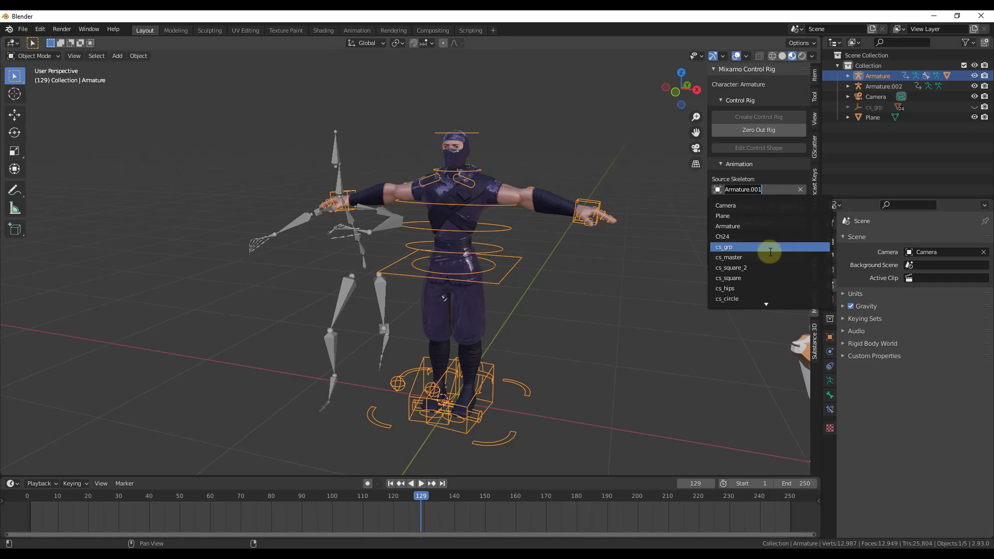
text(ar)
click(733, 216)
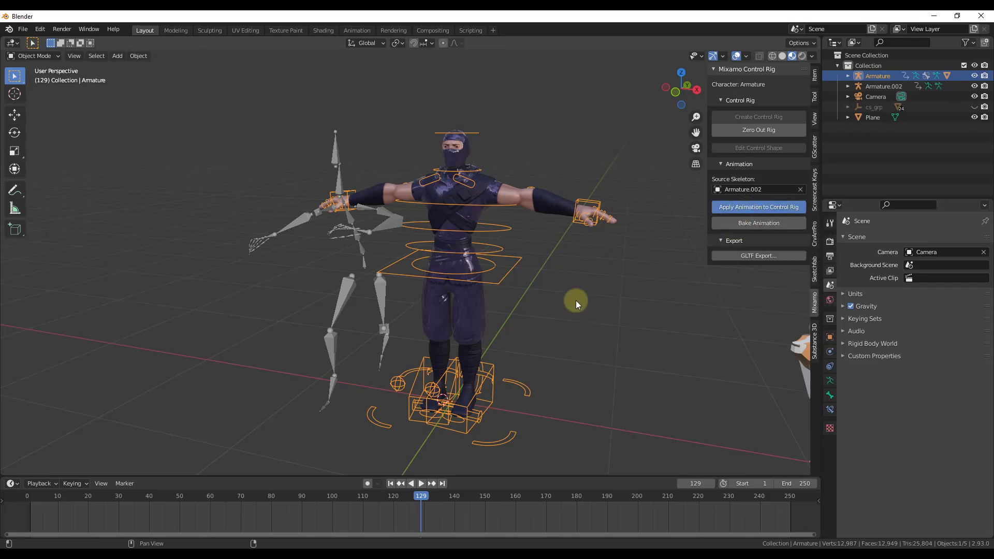
drag(422, 496, 23, 496)
Play and pause the capoeira dance, then leave the playhead at frame 53.
click(421, 483)
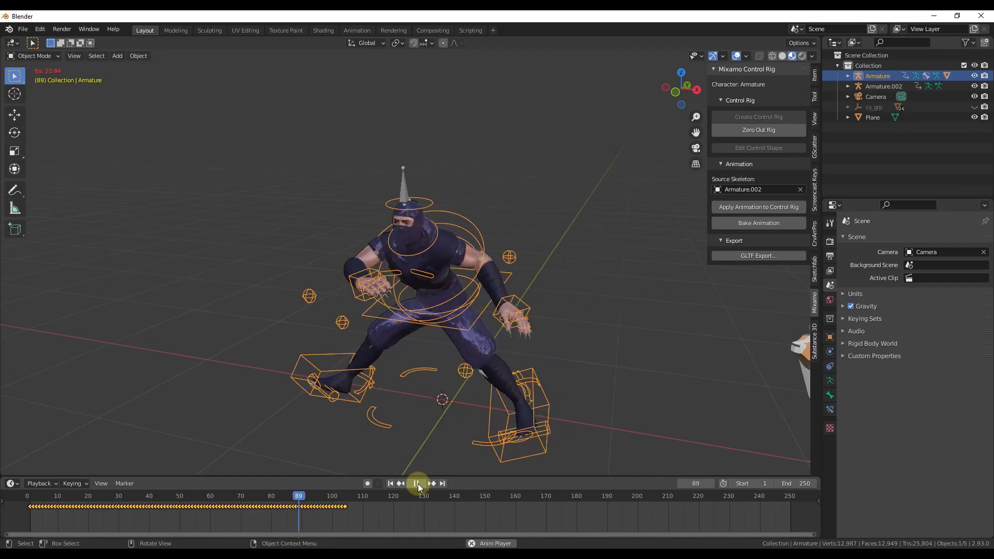
click(418, 483)
click(189, 507)
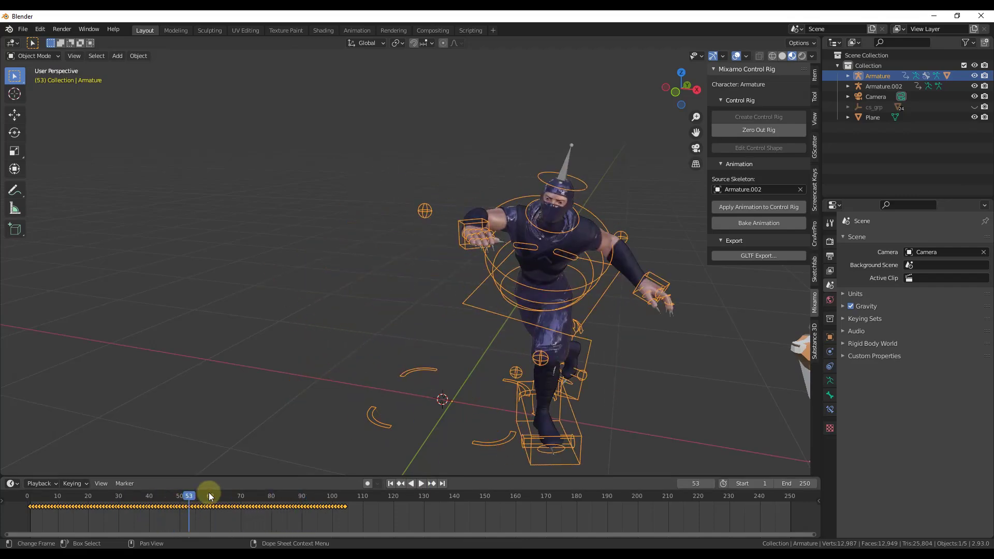